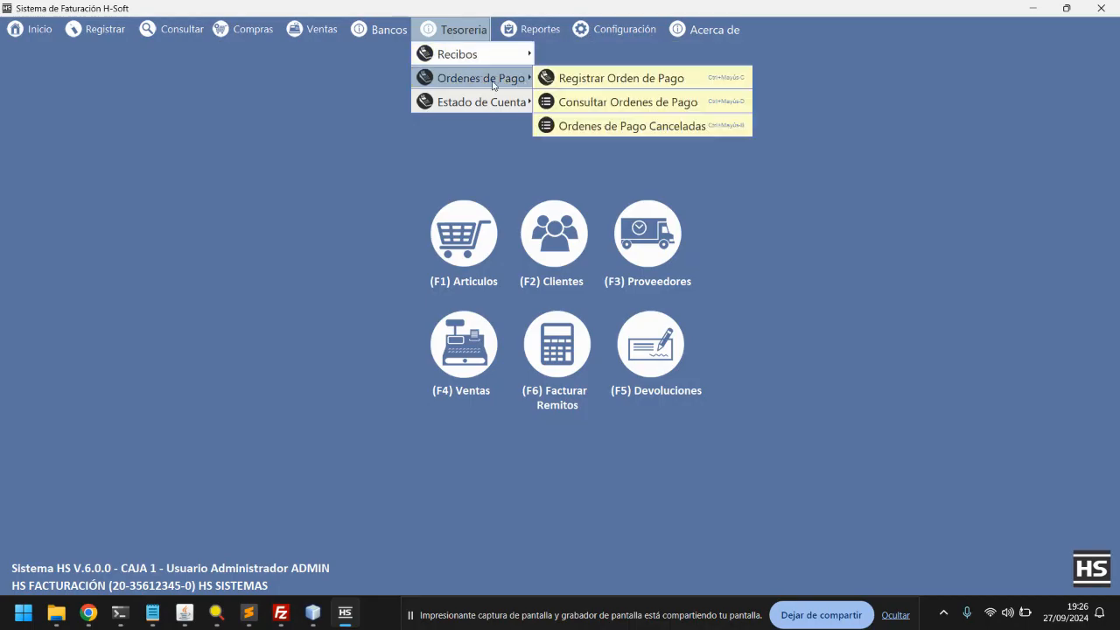
Open Consultar Estados de Cuenta to list the eight client balances totalling 50.154,50
{"action": "mouse_move", "coordinate": [487, 105]}
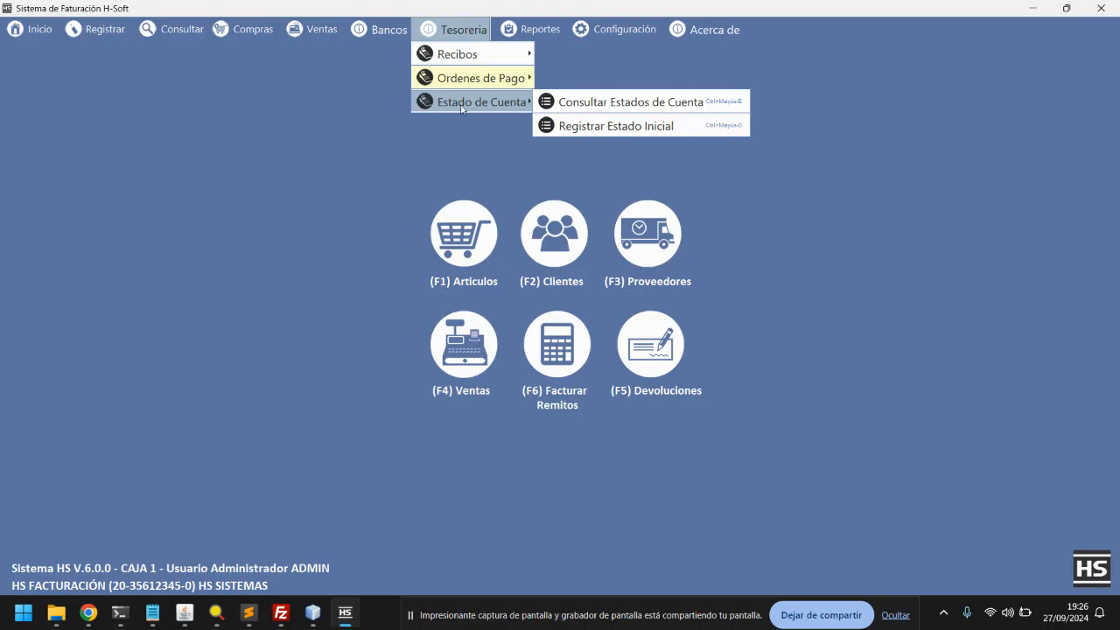
{"action": "left_click", "coordinate": [571, 105]}
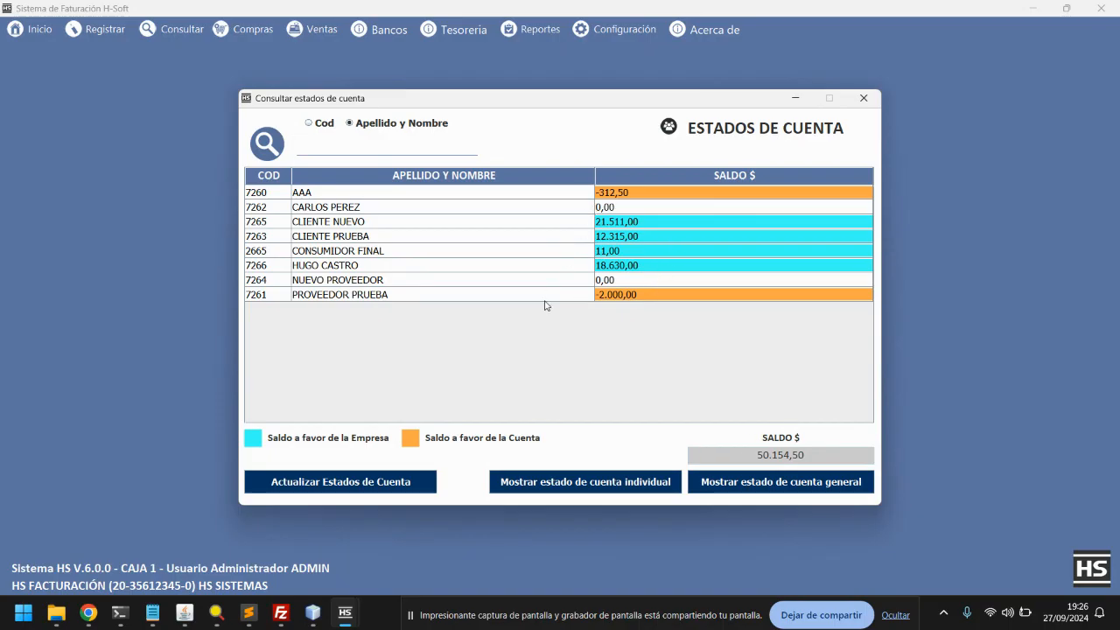
{"action": "double_click", "coordinate": [348, 270]}
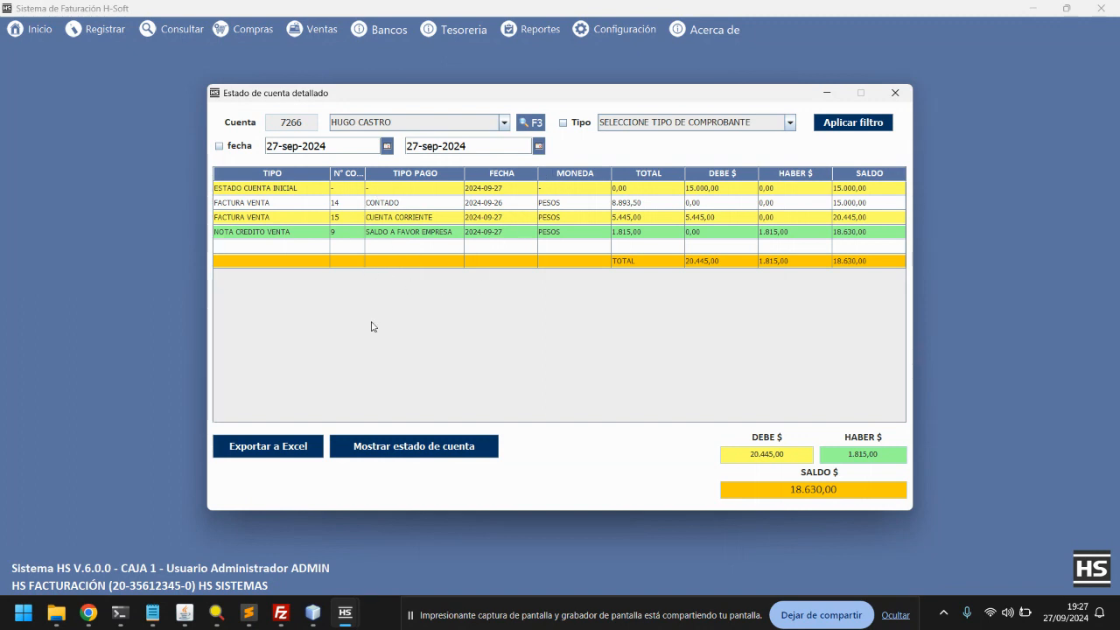
{"action": "left_click", "coordinate": [356, 449]}
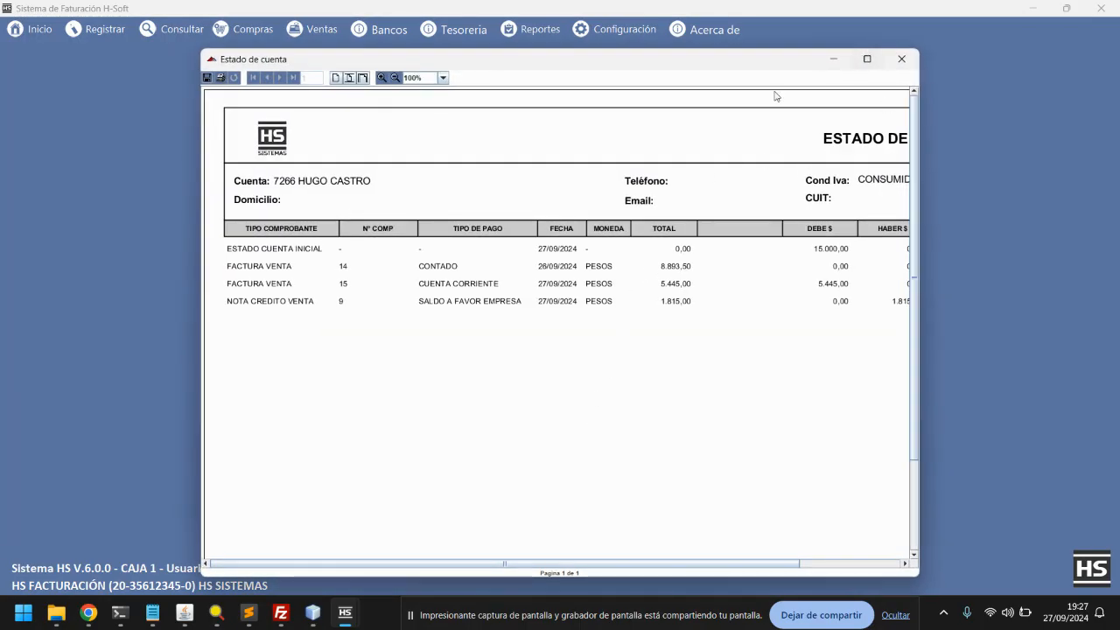
{"action": "left_click", "coordinate": [394, 77]}
Close the report preview, the detailed statement and the account balances list
{"action": "left_click", "coordinate": [901, 59]}
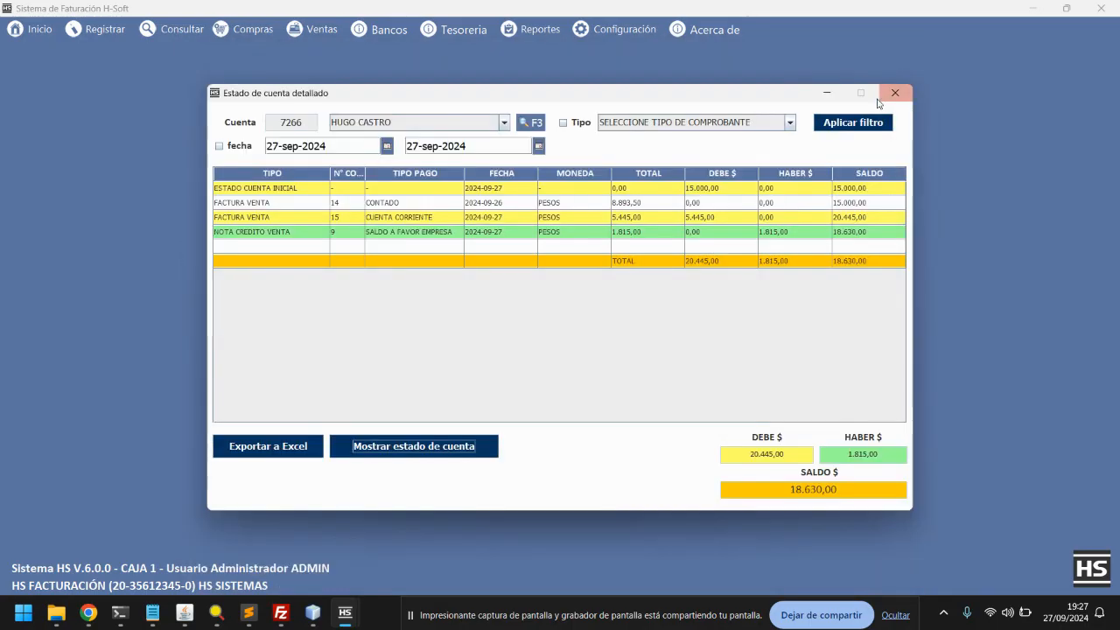
{"action": "left_click", "coordinate": [895, 95]}
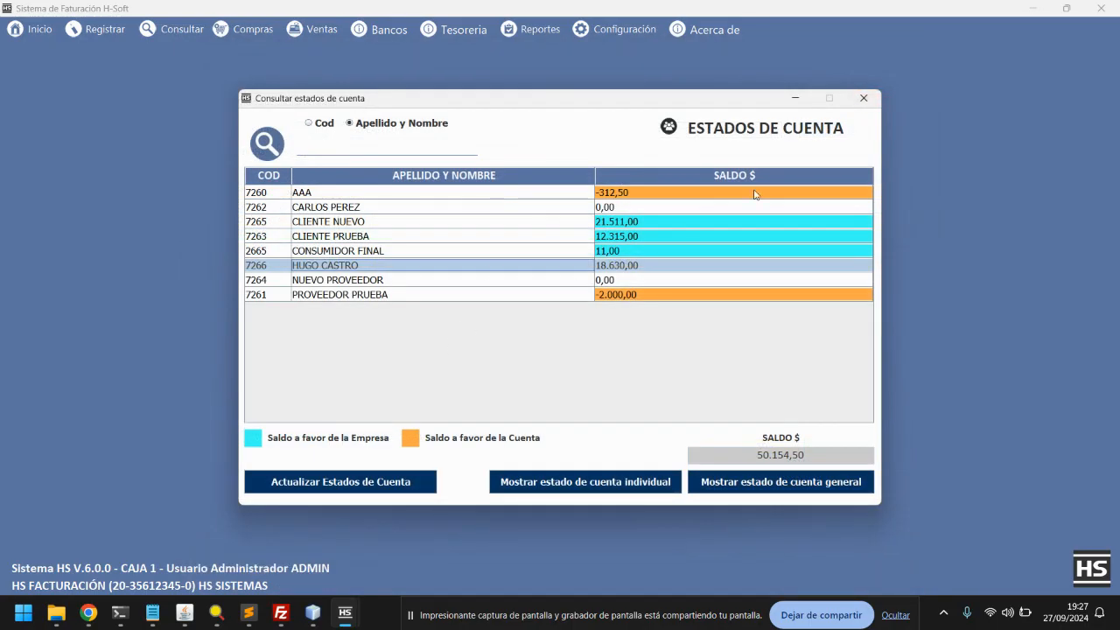
{"action": "left_click", "coordinate": [862, 101]}
{"action": "left_click", "coordinate": [477, 340]}
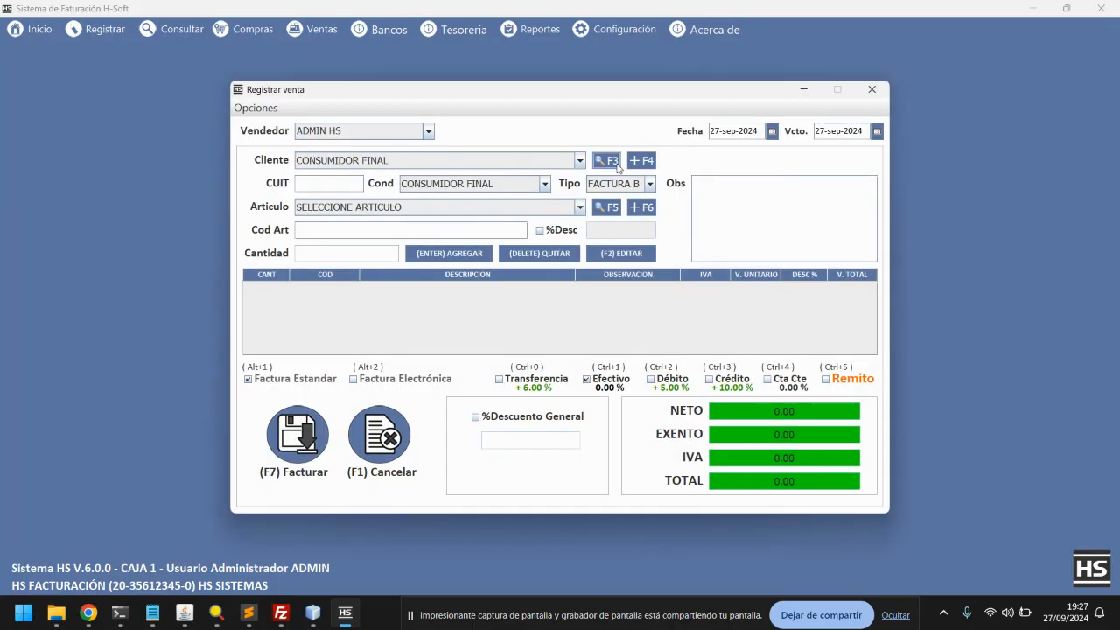
{"action": "left_click", "coordinate": [637, 161]}
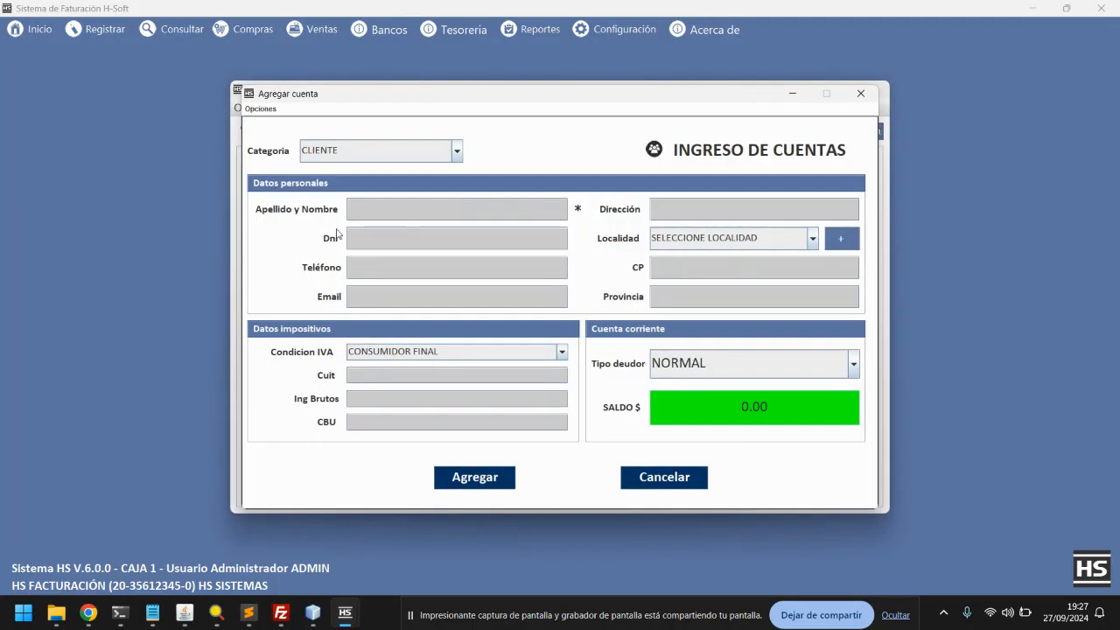
{"action": "left_click", "coordinate": [479, 478]}
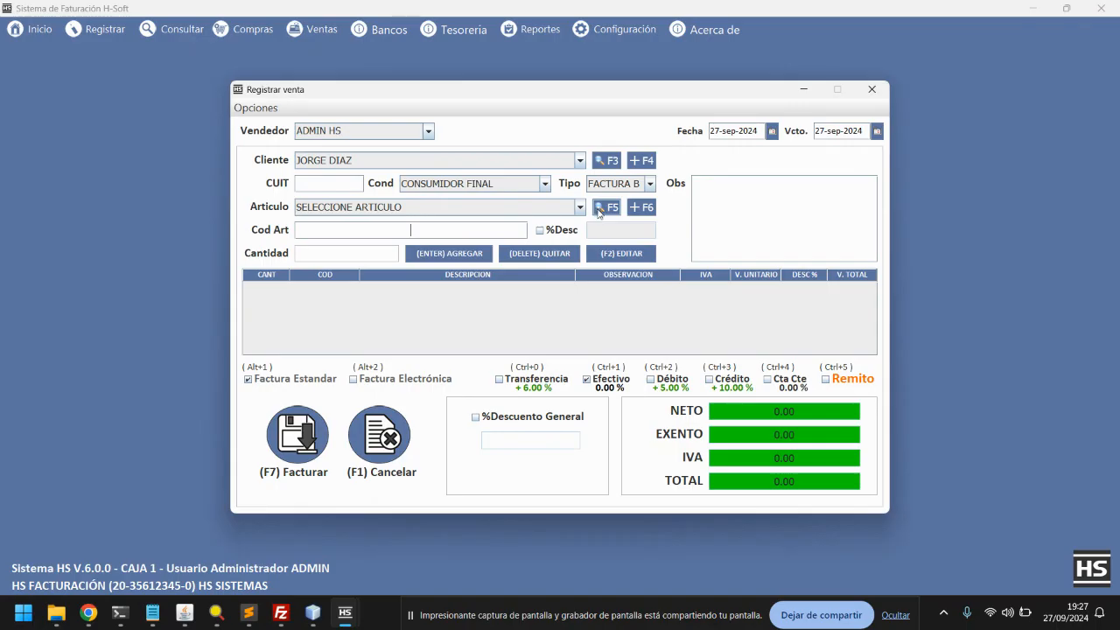
Add 3 units of MUCOXIN JARABE to the sale
{"action": "left_click", "coordinate": [602, 208]}
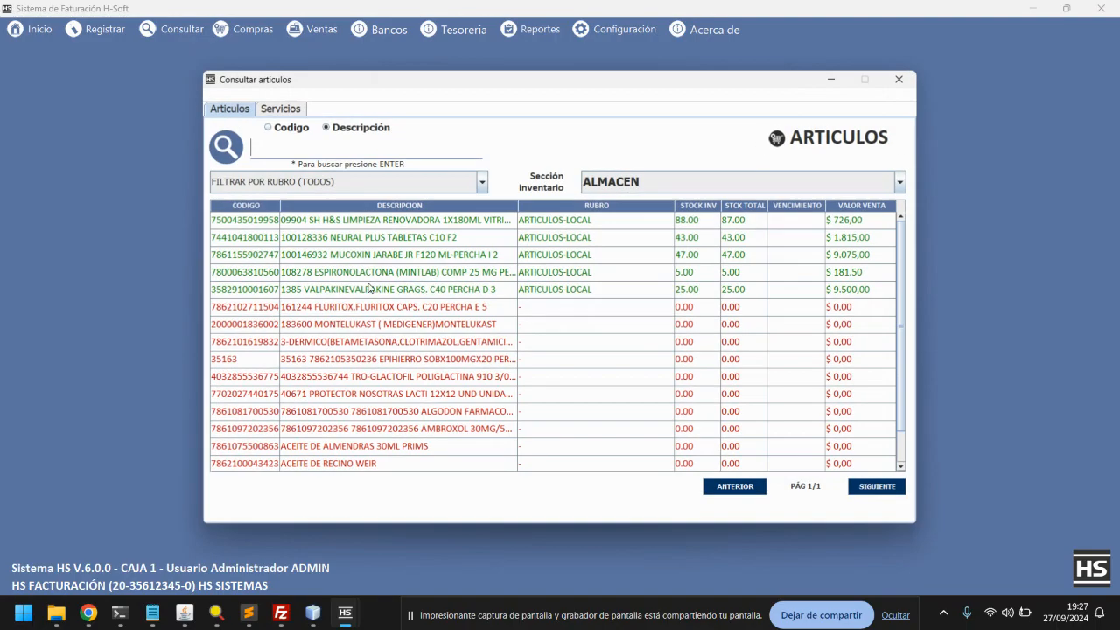
{"action": "double_click", "coordinate": [373, 257]}
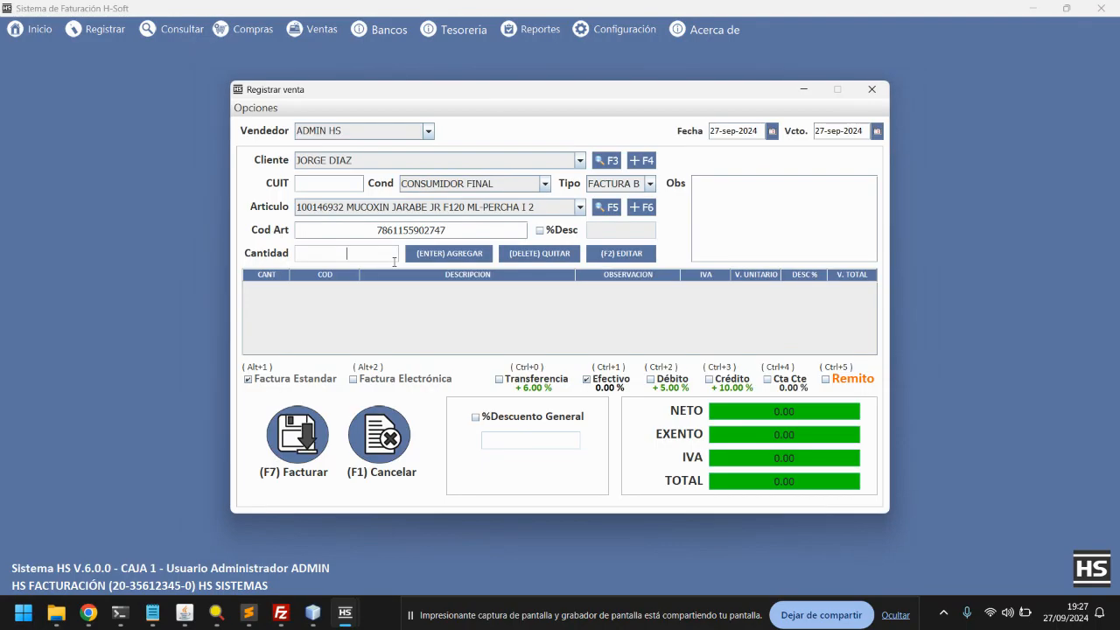
{"action": "type", "text": "3"}
{"action": "left_click", "coordinate": [448, 254]}
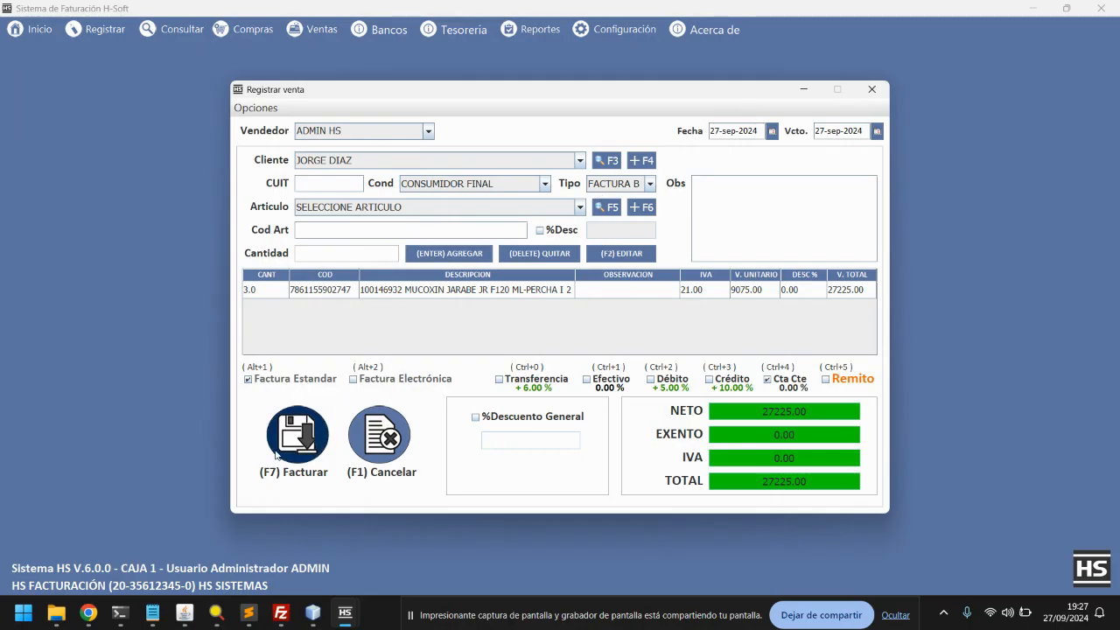
Invoice the 27,225 sale on current account without printing, then check the client accounts list
{"action": "left_click", "coordinate": [307, 439]}
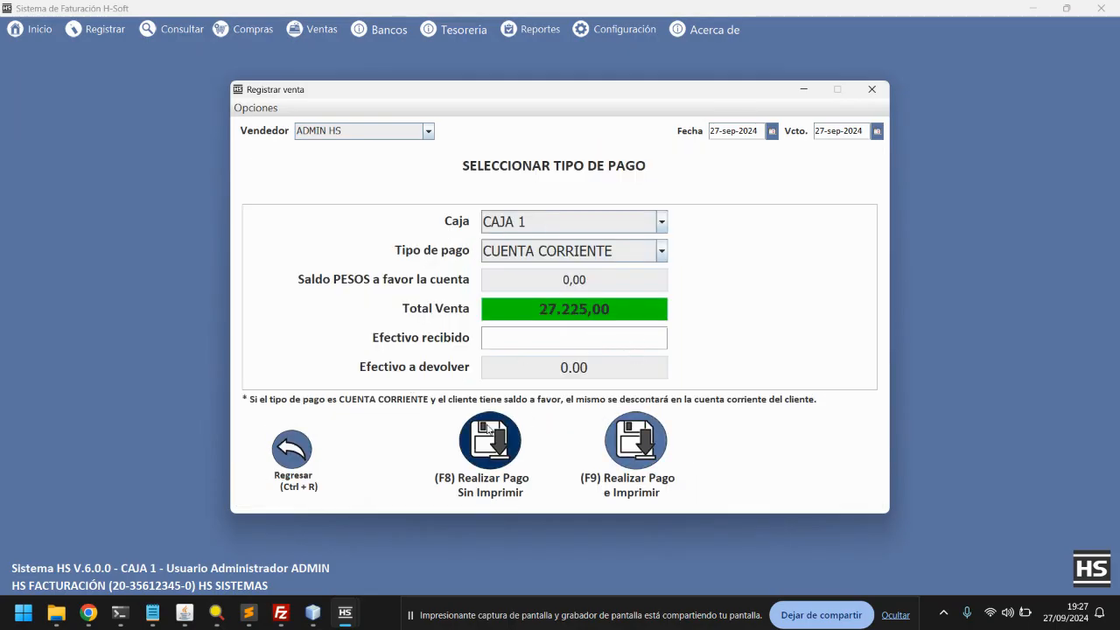
{"action": "left_click", "coordinate": [500, 423]}
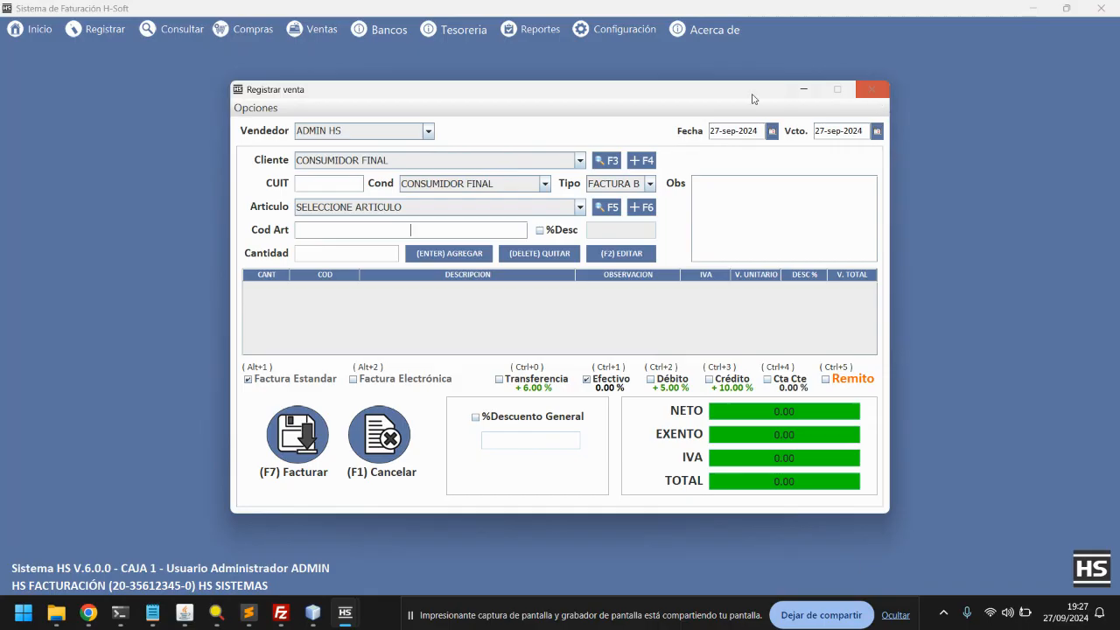
{"action": "left_click", "coordinate": [607, 160]}
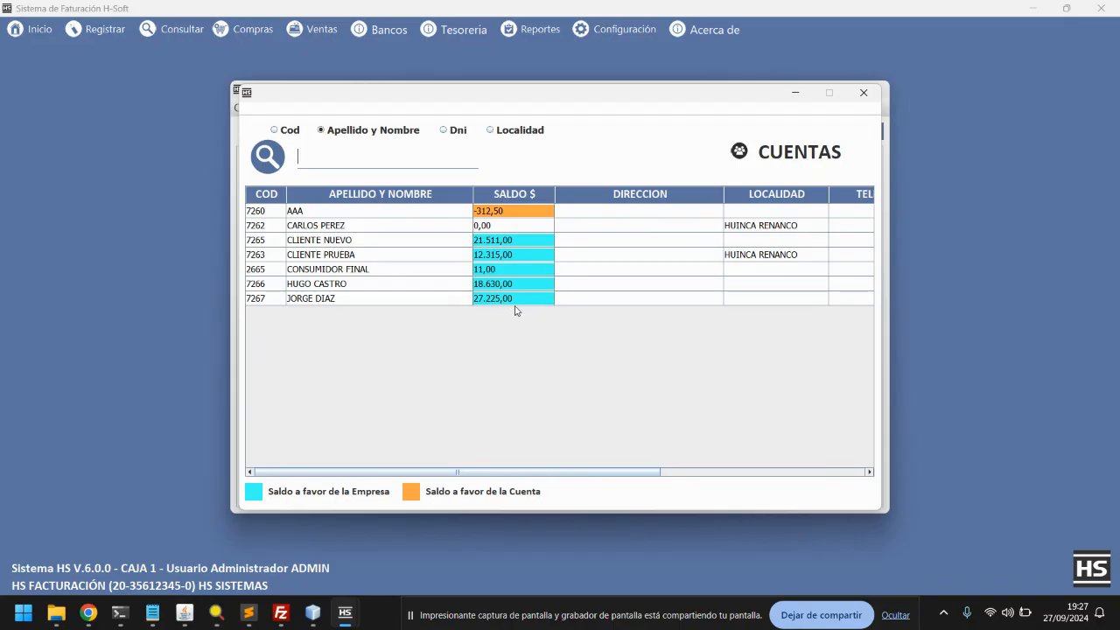
Close the accounts search and sale windows, then open Tesoreria > Estado de Cuenta > Registrar Estado Inicial
{"action": "left_click", "coordinate": [863, 92]}
{"action": "left_click", "coordinate": [875, 83]}
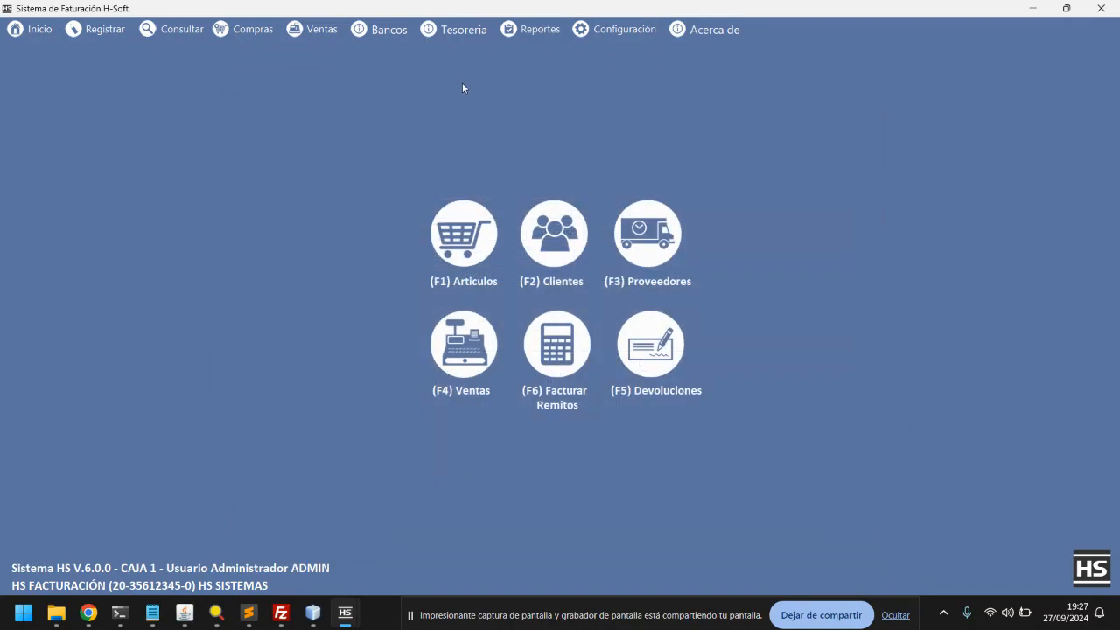
{"action": "left_click", "coordinate": [464, 32]}
{"action": "mouse_move", "coordinate": [477, 102]}
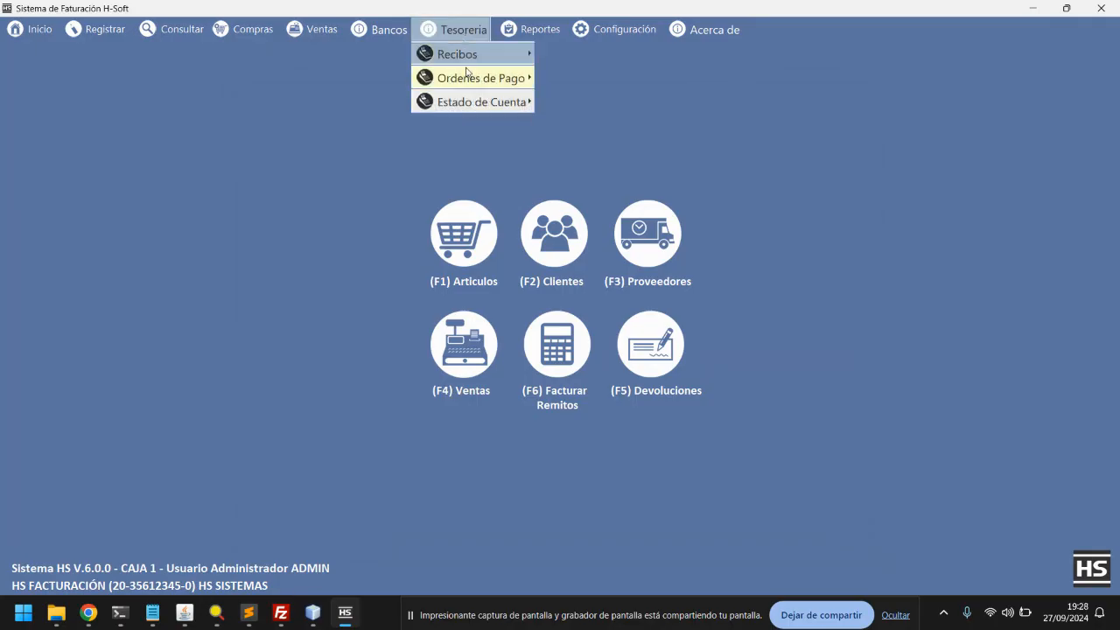
{"action": "left_click", "coordinate": [586, 128]}
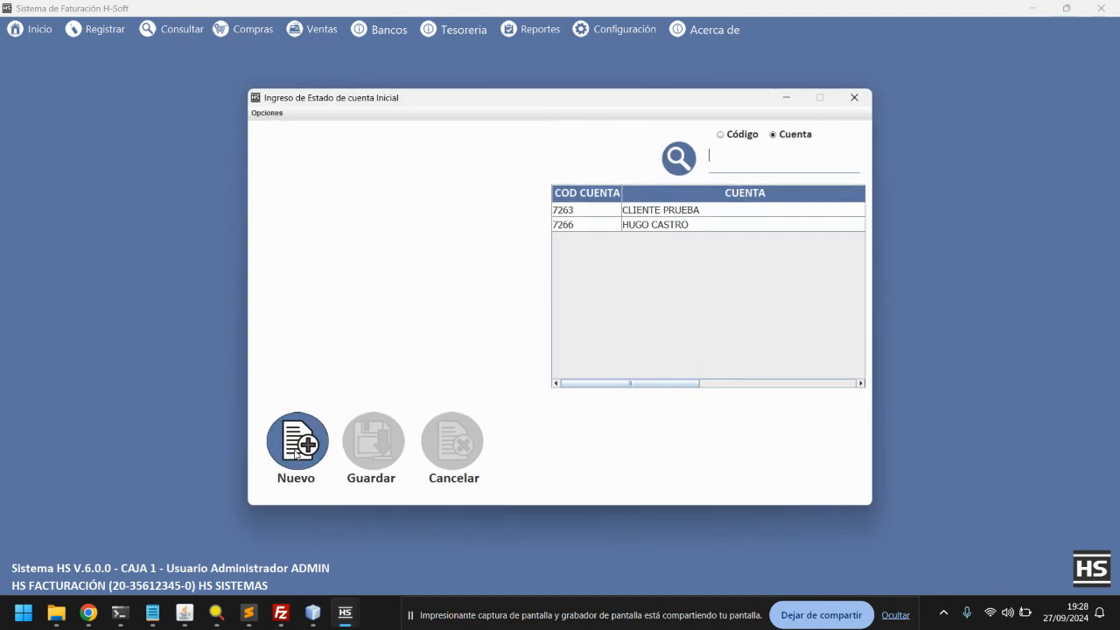
{"action": "left_click", "coordinate": [296, 446]}
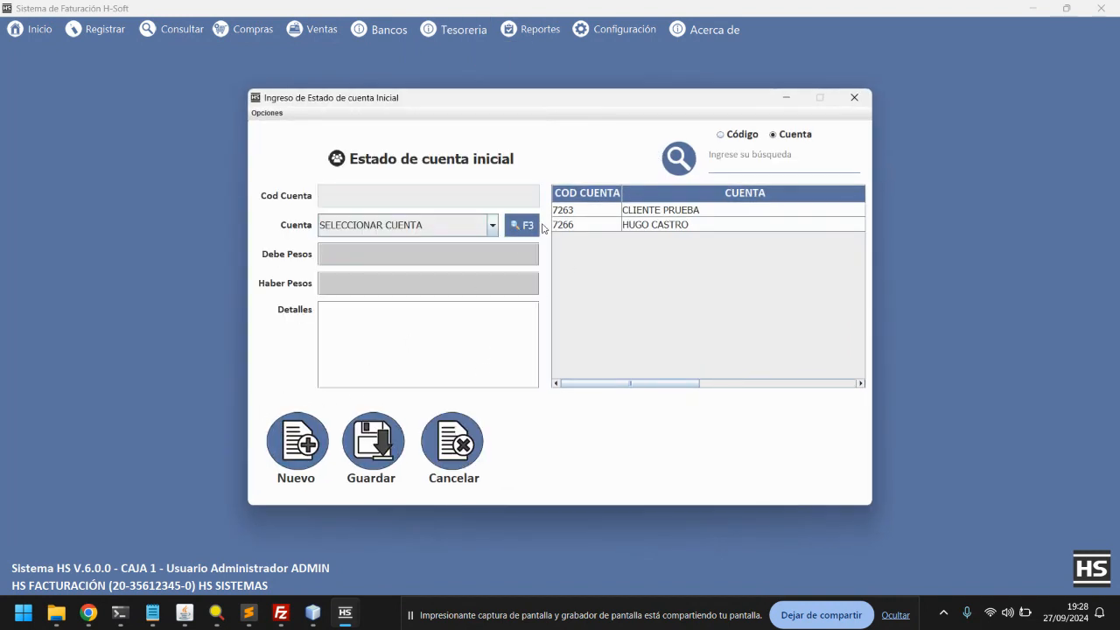
{"action": "left_click", "coordinate": [522, 225]}
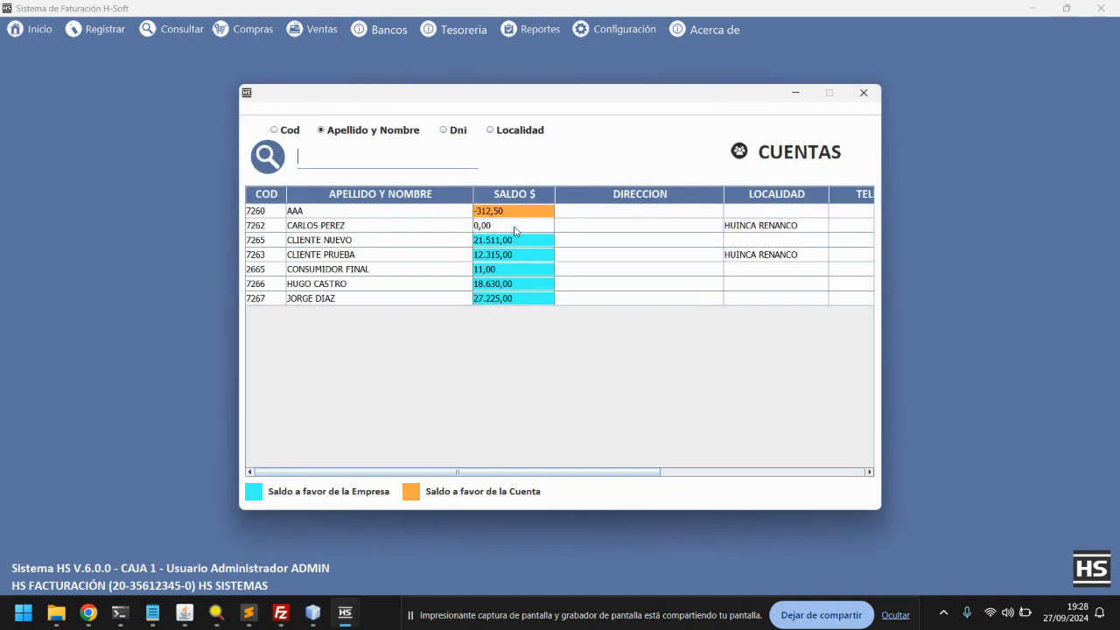
{"action": "left_click", "coordinate": [489, 298]}
{"action": "double_click", "coordinate": [489, 300]}
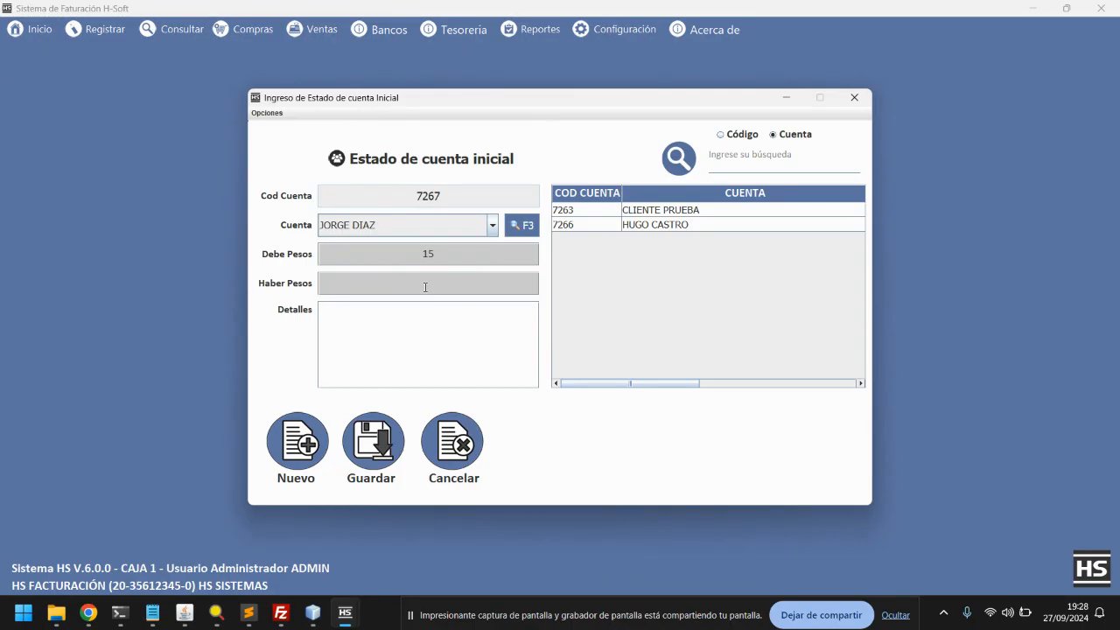
{"action": "type", "text": "000"}
{"action": "type", "text": "TERIOR AL SISTEMA"}
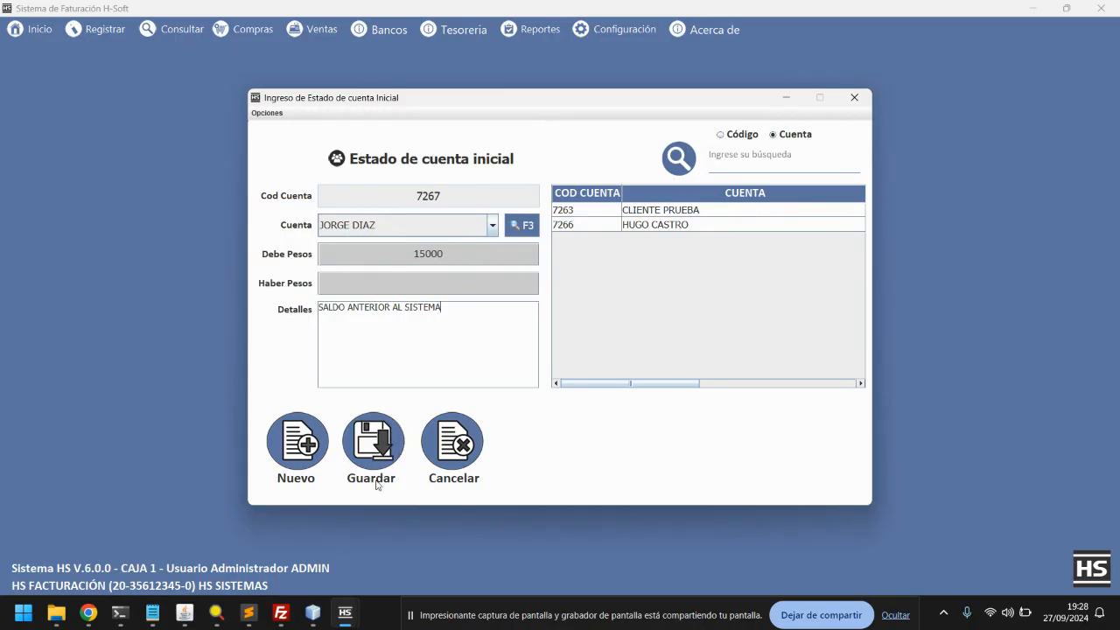
{"action": "left_click", "coordinate": [368, 444]}
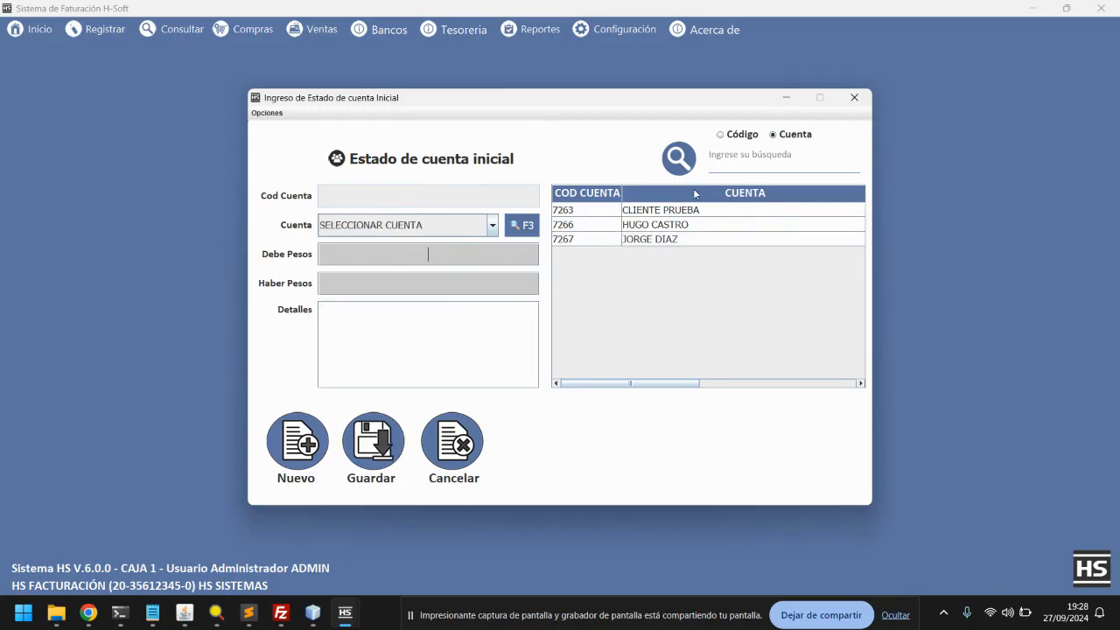
Close the opening-balance window and return to the Tesoreria menu
{"action": "left_click", "coordinate": [859, 102]}
{"action": "left_click", "coordinate": [449, 30]}
{"action": "mouse_move", "coordinate": [460, 104]}
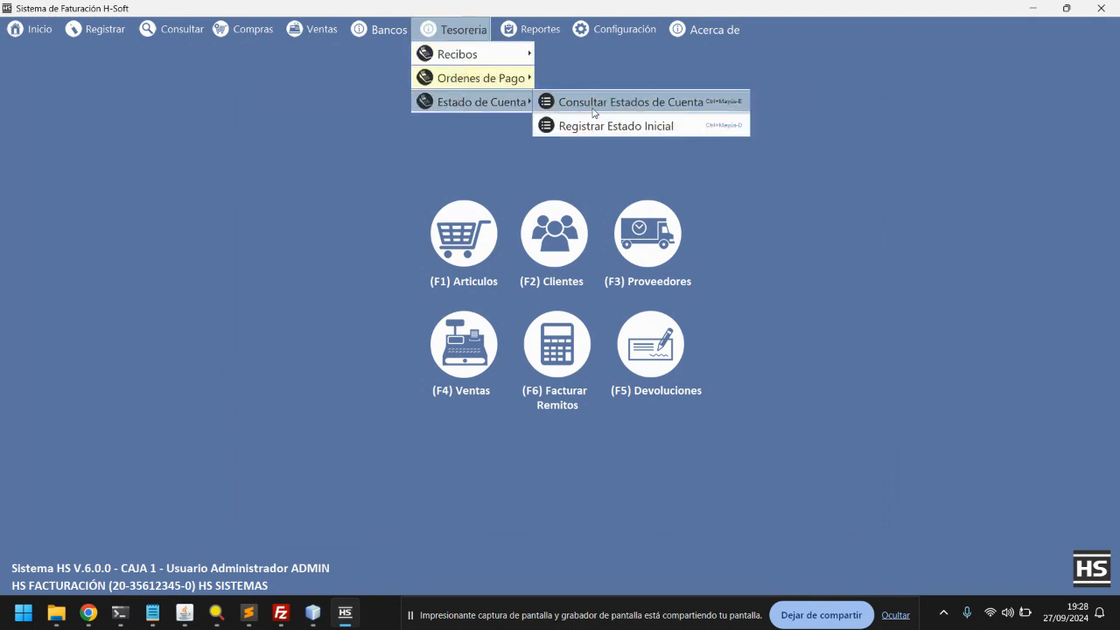
{"action": "left_click", "coordinate": [594, 104]}
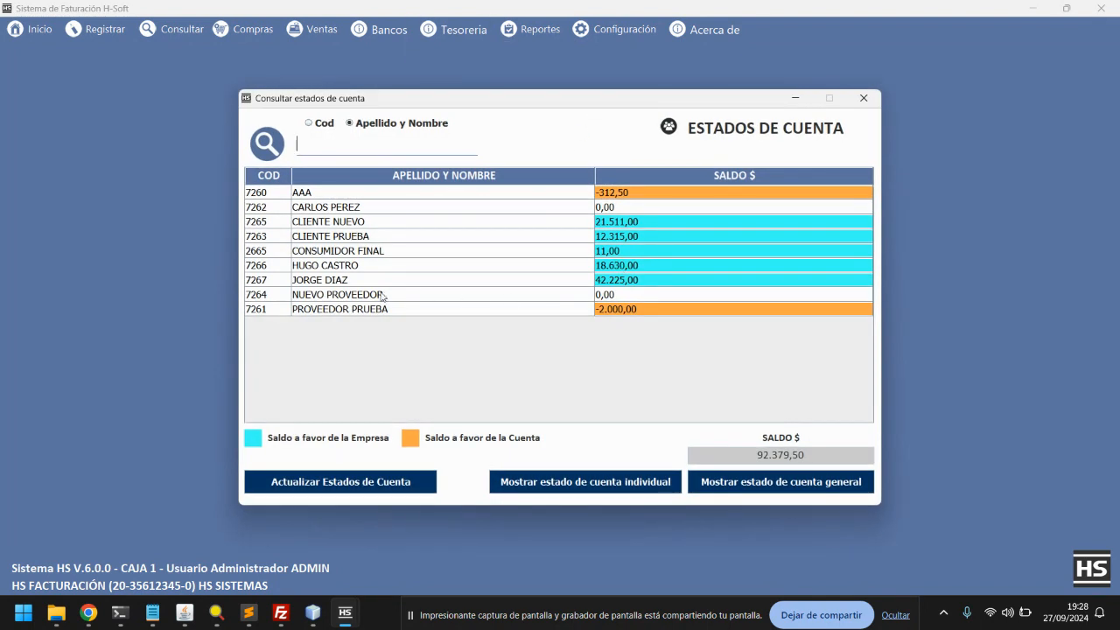
{"action": "double_click", "coordinate": [620, 281]}
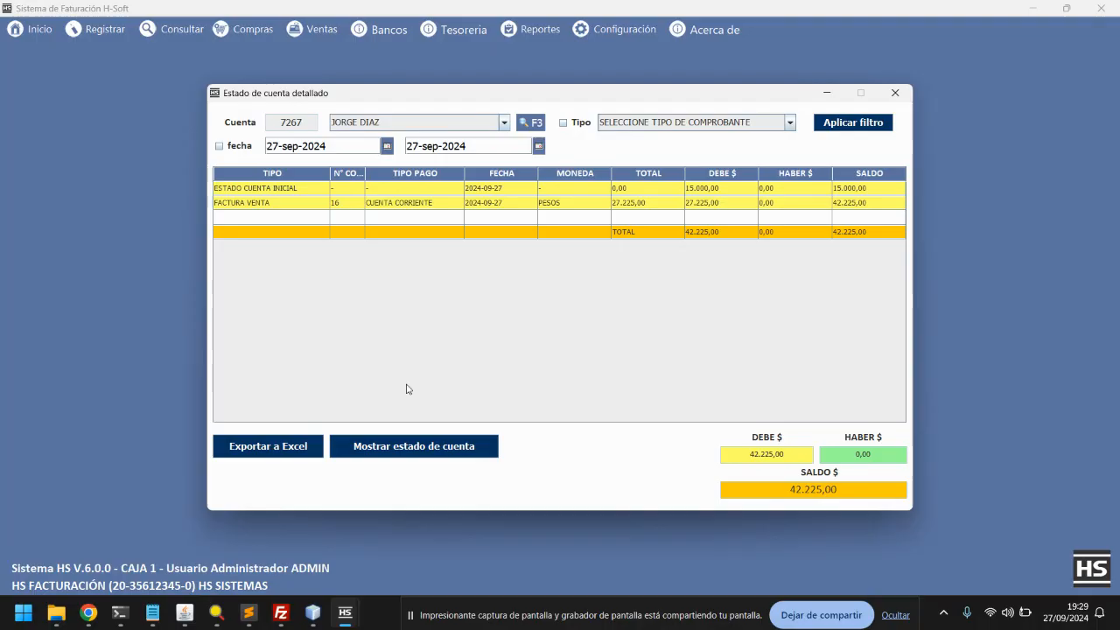
{"action": "left_click", "coordinate": [411, 447]}
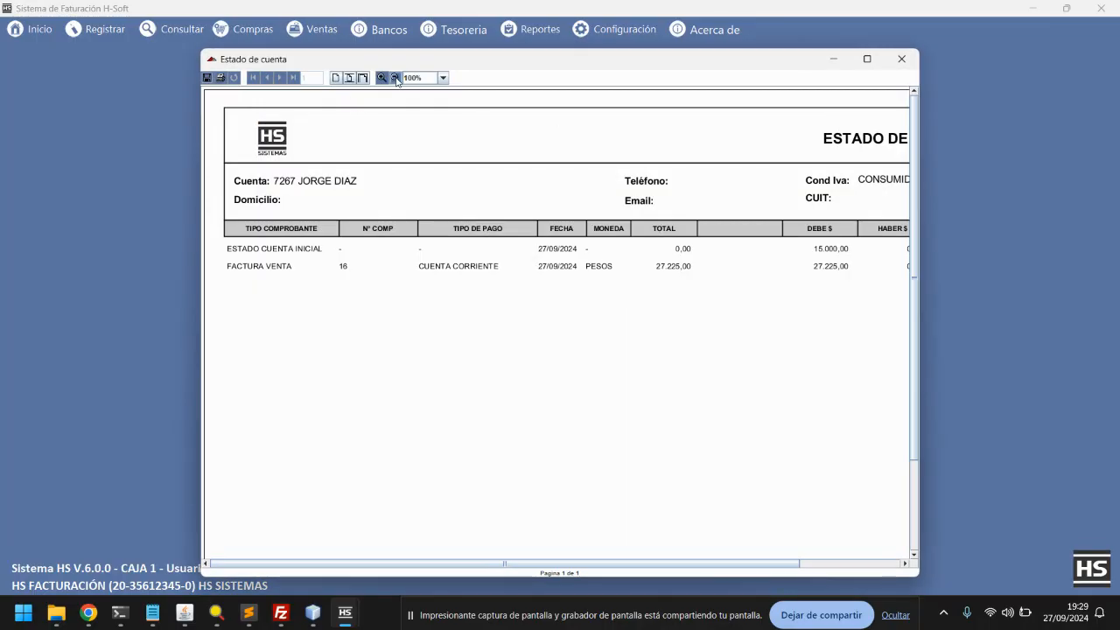
{"action": "left_click", "coordinate": [394, 78]}
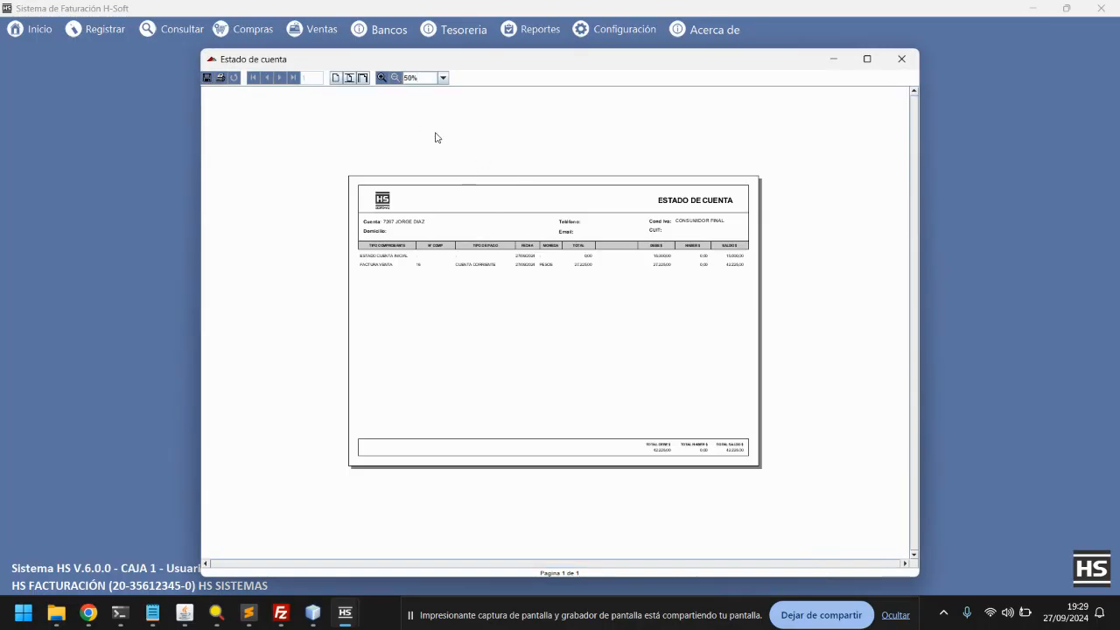
Close the report preview, detailed statement and Estados de Cuenta windows
{"action": "left_click", "coordinate": [901, 58]}
{"action": "left_click", "coordinate": [888, 93]}
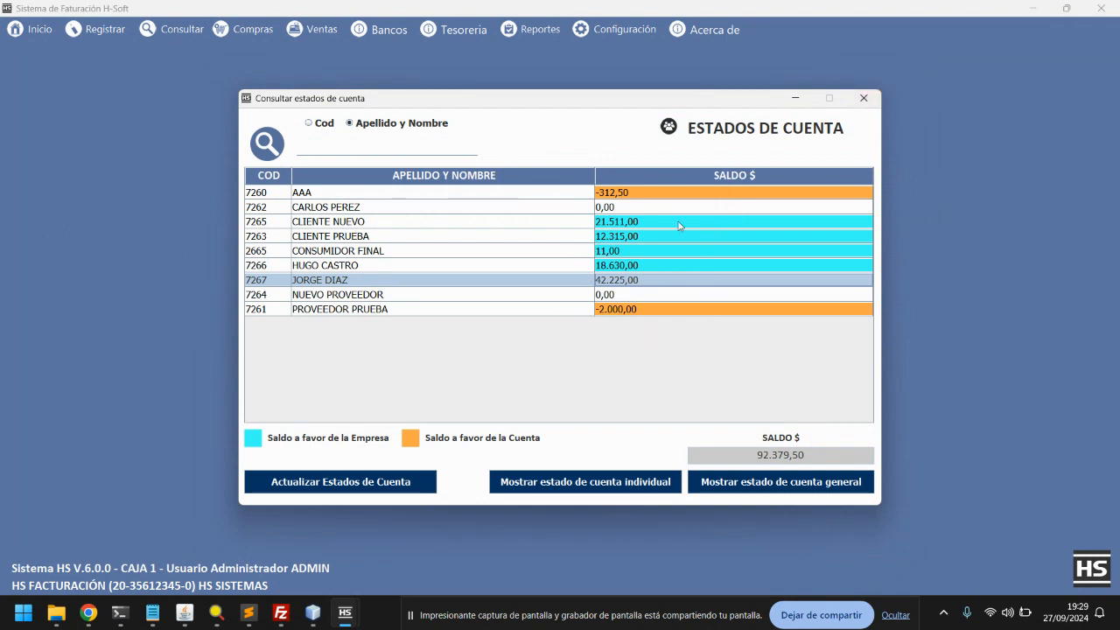
{"action": "left_click", "coordinate": [864, 98]}
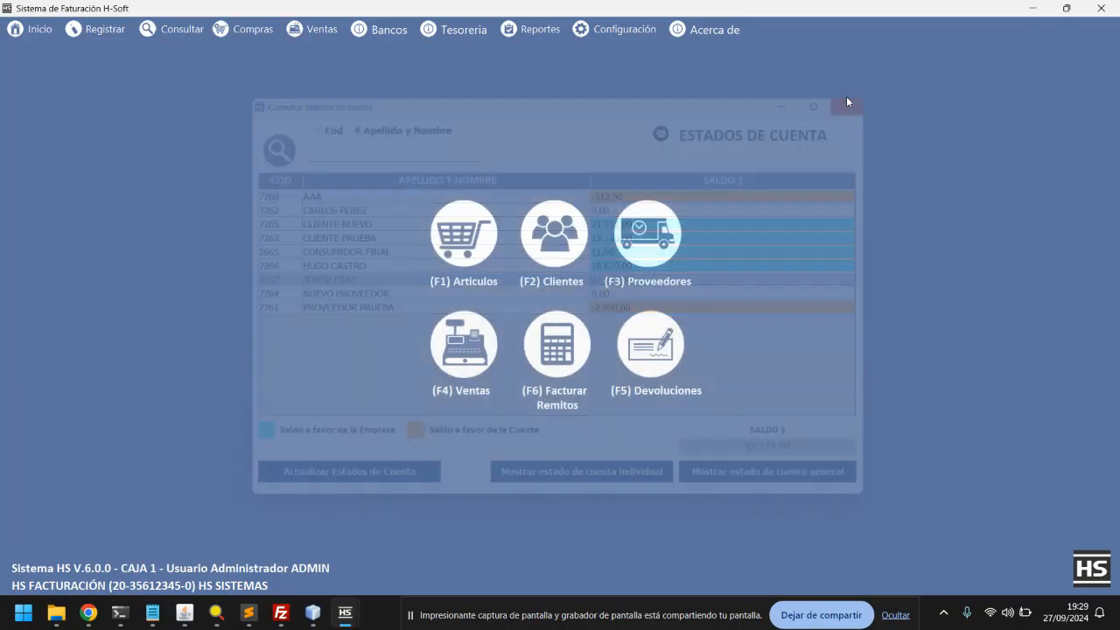
{"action": "left_click", "coordinate": [471, 30]}
{"action": "mouse_move", "coordinate": [472, 58]}
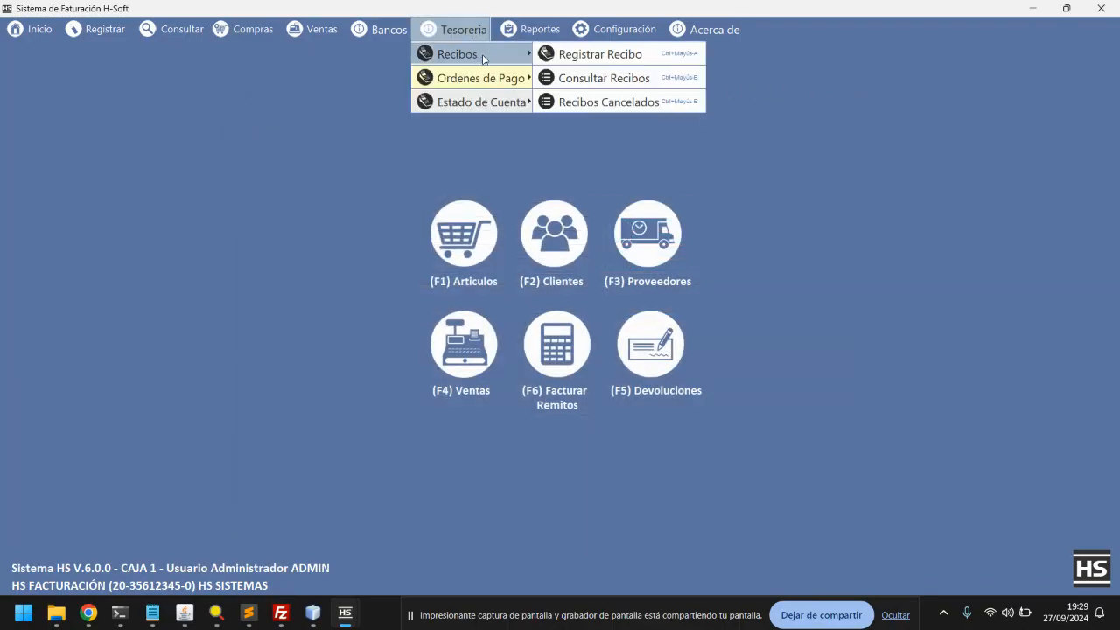
{"action": "left_click", "coordinate": [619, 59]}
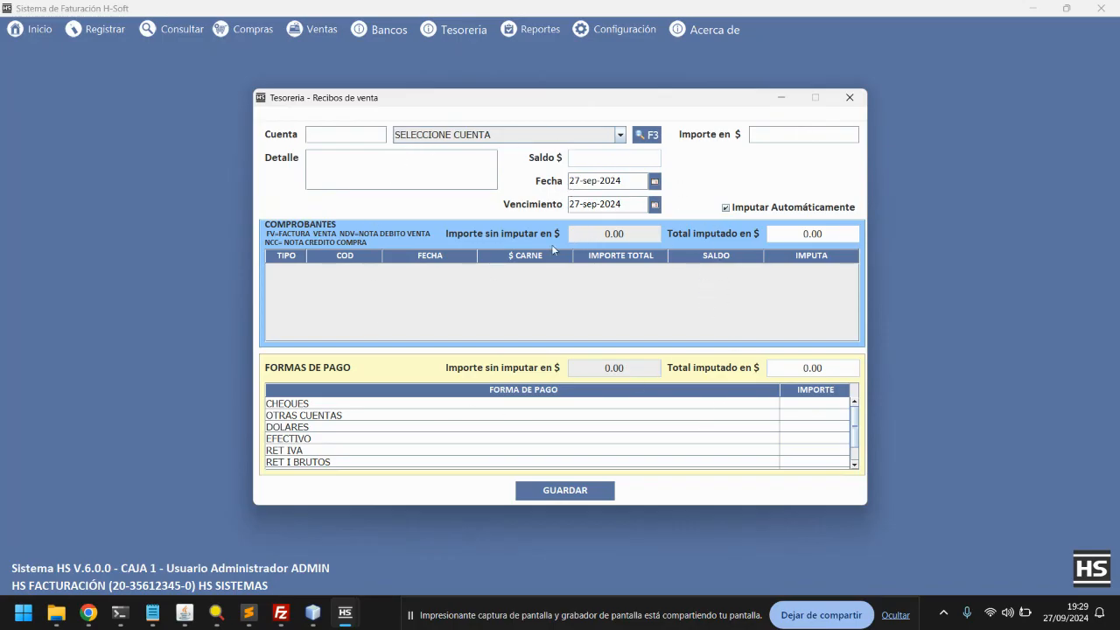
{"action": "left_click", "coordinate": [645, 135]}
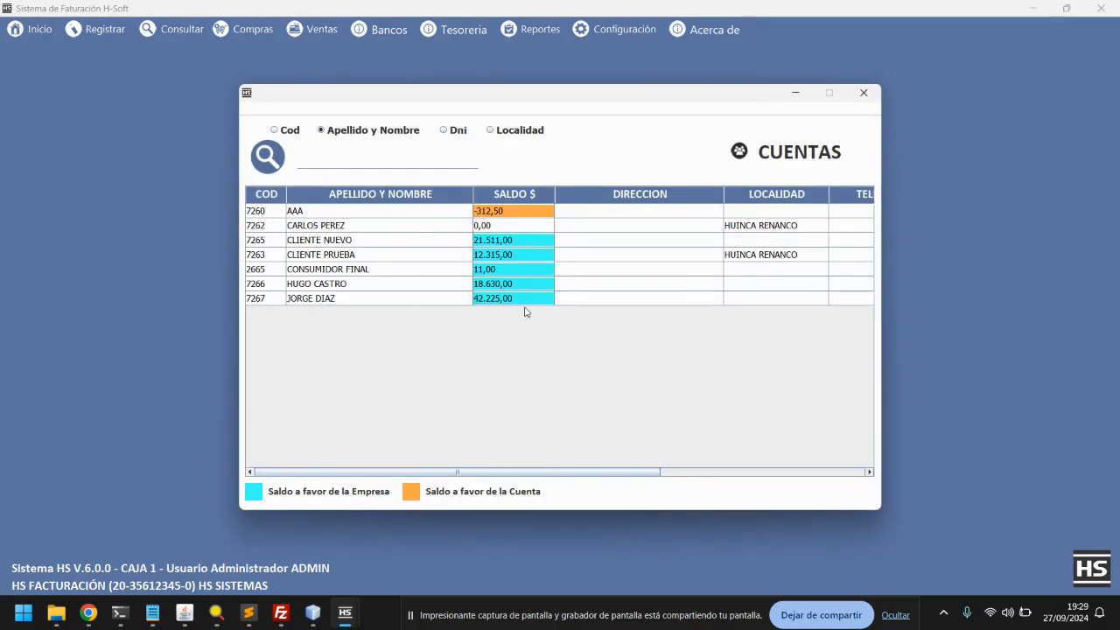
{"action": "double_click", "coordinate": [346, 300]}
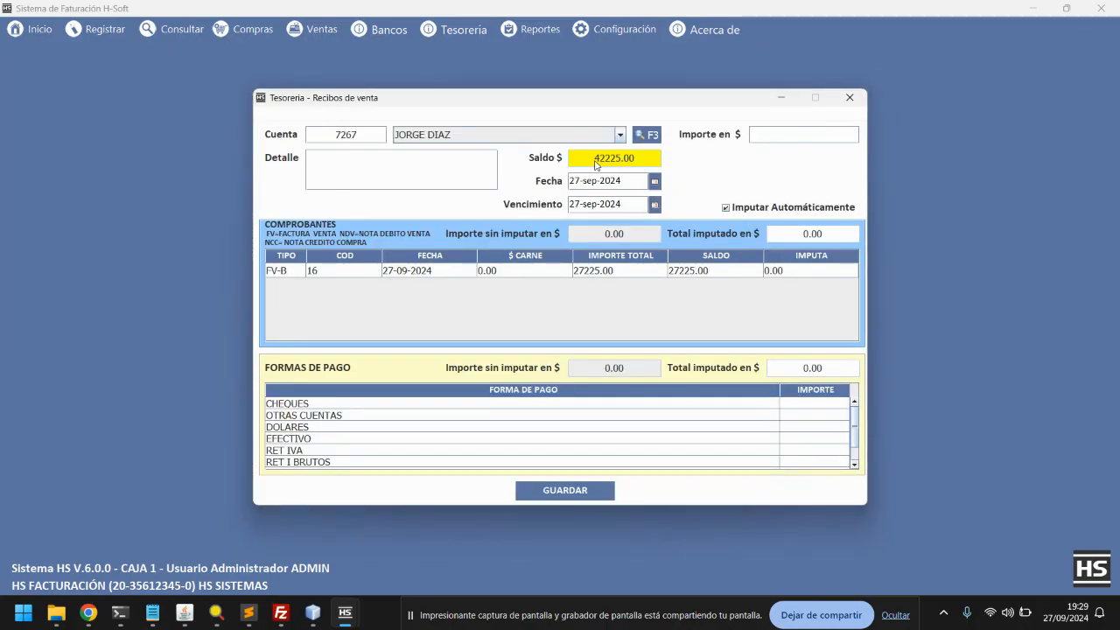
Check the 42225.00 balance and the pending FV-B invoice's remaining amount
{"action": "left_click_drag", "start_coordinate": [596, 163], "coordinate": [651, 168]}
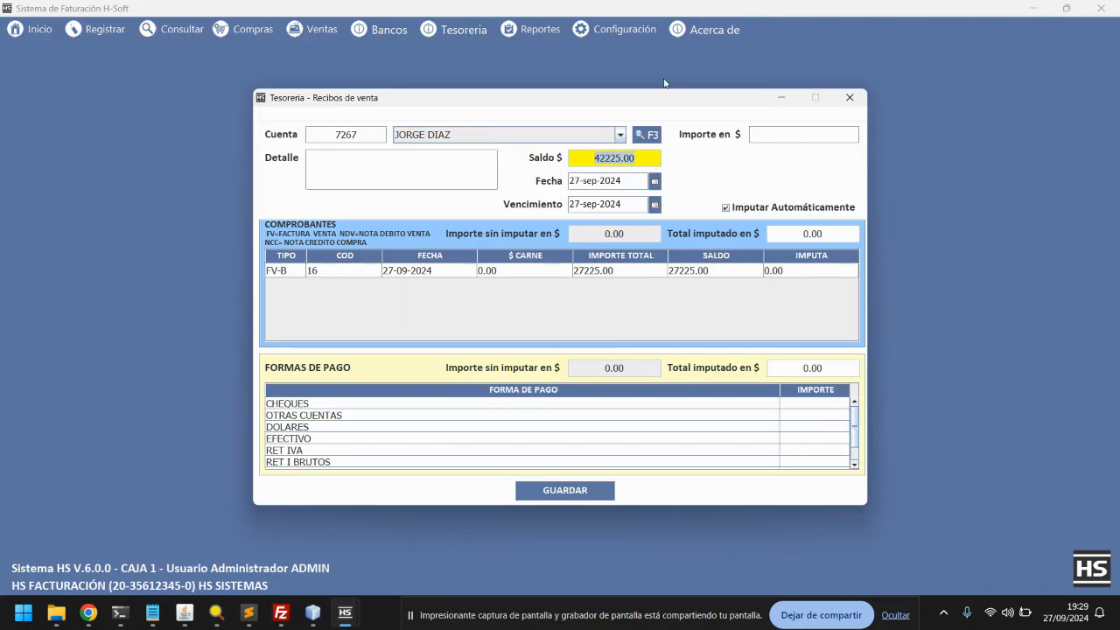
{"action": "left_click", "coordinate": [667, 274]}
{"action": "left_click", "coordinate": [718, 274]}
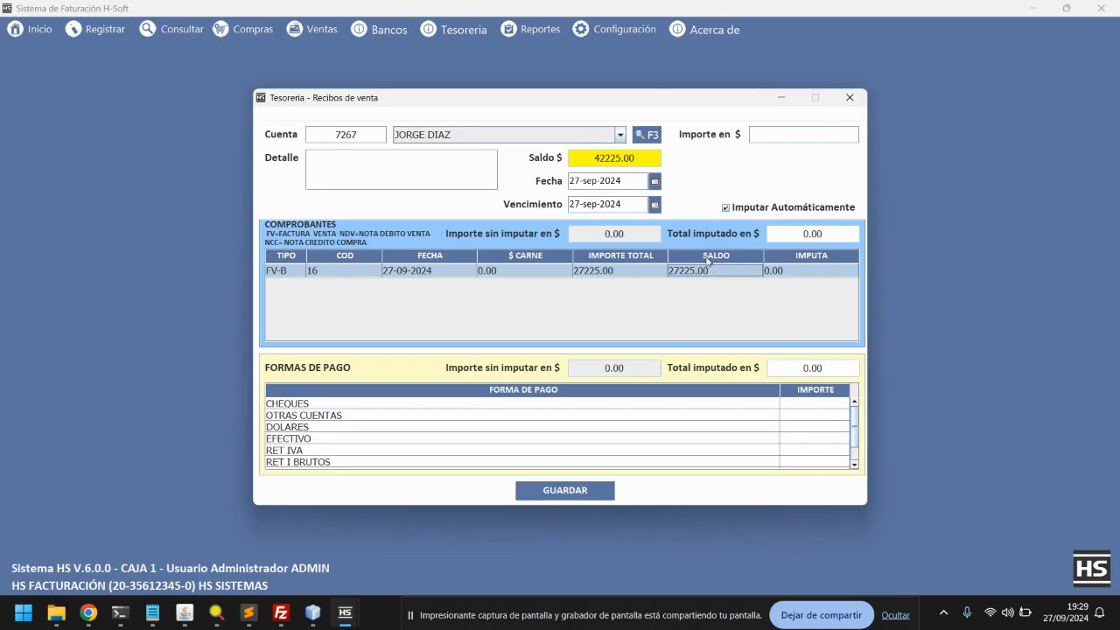
{"action": "left_click", "coordinate": [784, 134]}
Enter 40000 as the receipt amount with automatic allocation, applying 27225.00 to FV-B
{"action": "left_click_drag", "start_coordinate": [577, 158], "coordinate": [638, 160]}
{"action": "left_click", "coordinate": [784, 134]}
{"action": "type", "text": "40000"}
{"action": "left_click", "coordinate": [725, 208]}
{"action": "key", "text": "Return"}
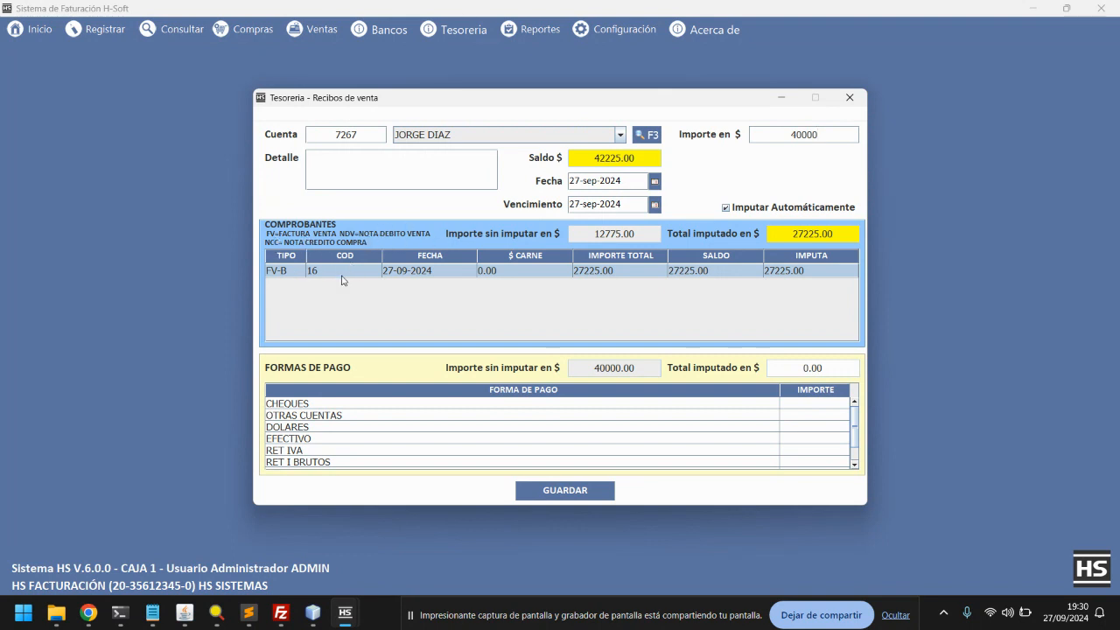
Switch automatic allocation off to inspect FV-B's allocated amount, then back on
{"action": "left_click", "coordinate": [777, 137]}
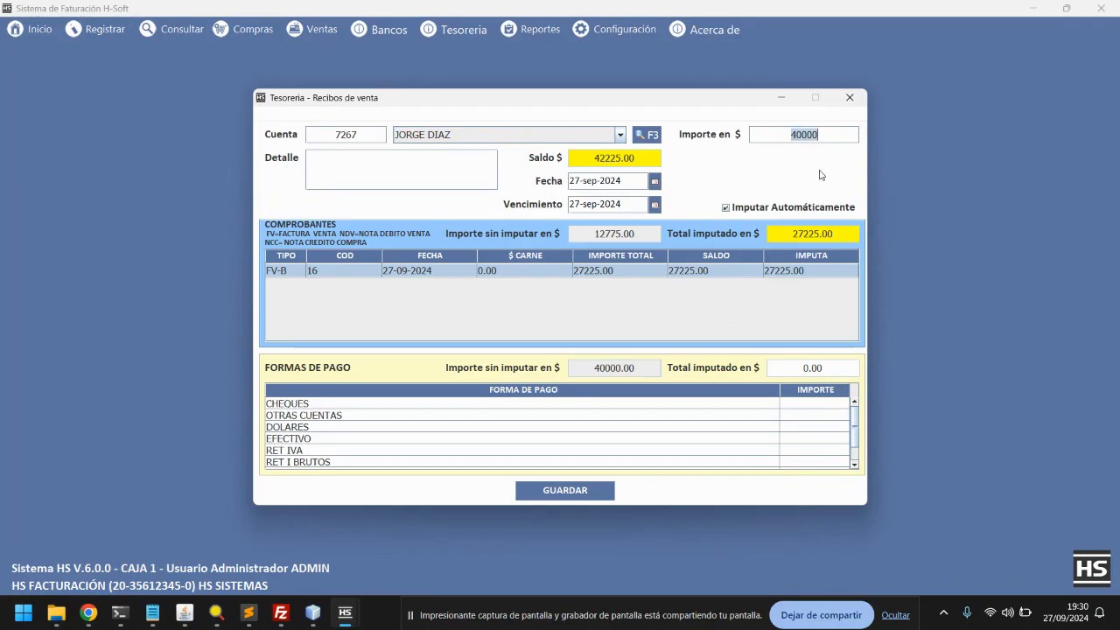
{"action": "left_click", "coordinate": [725, 209]}
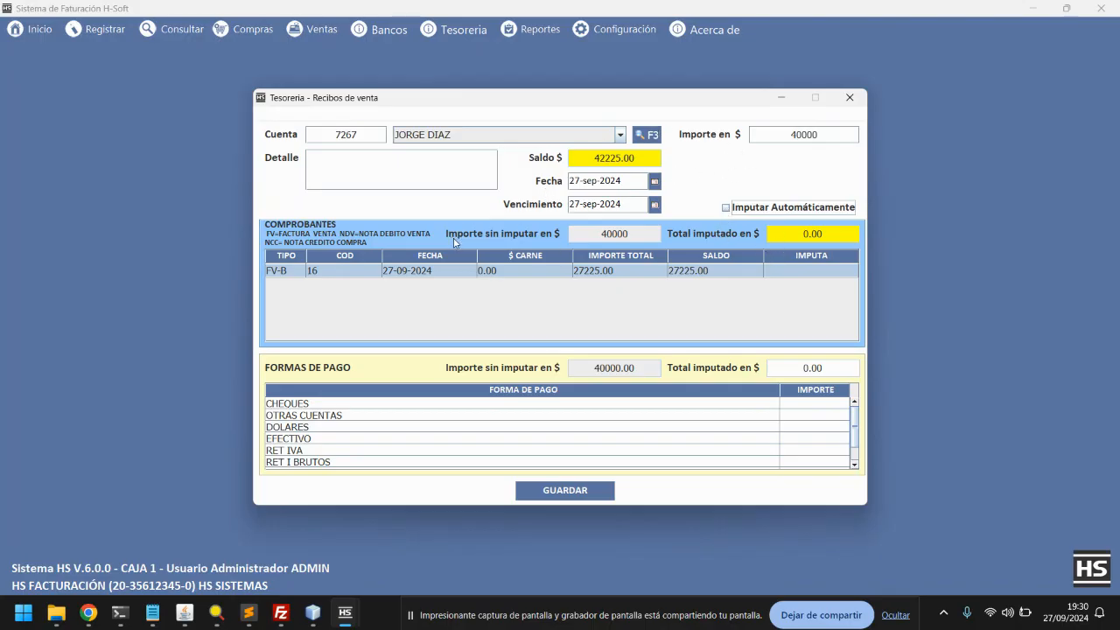
{"action": "left_click", "coordinate": [795, 271]}
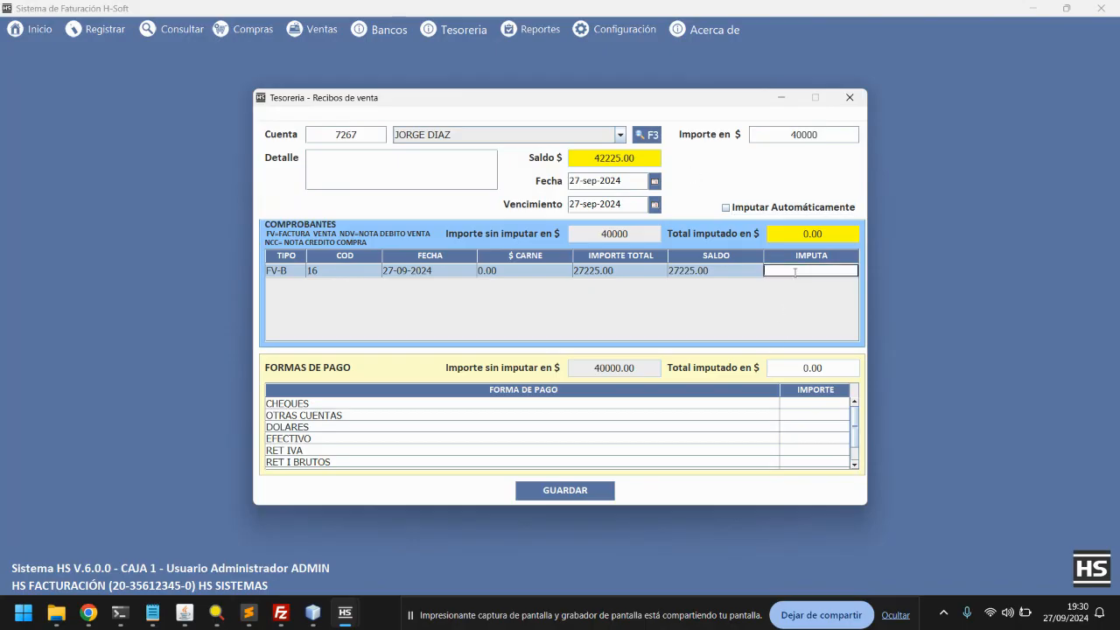
{"action": "left_click", "coordinate": [727, 209]}
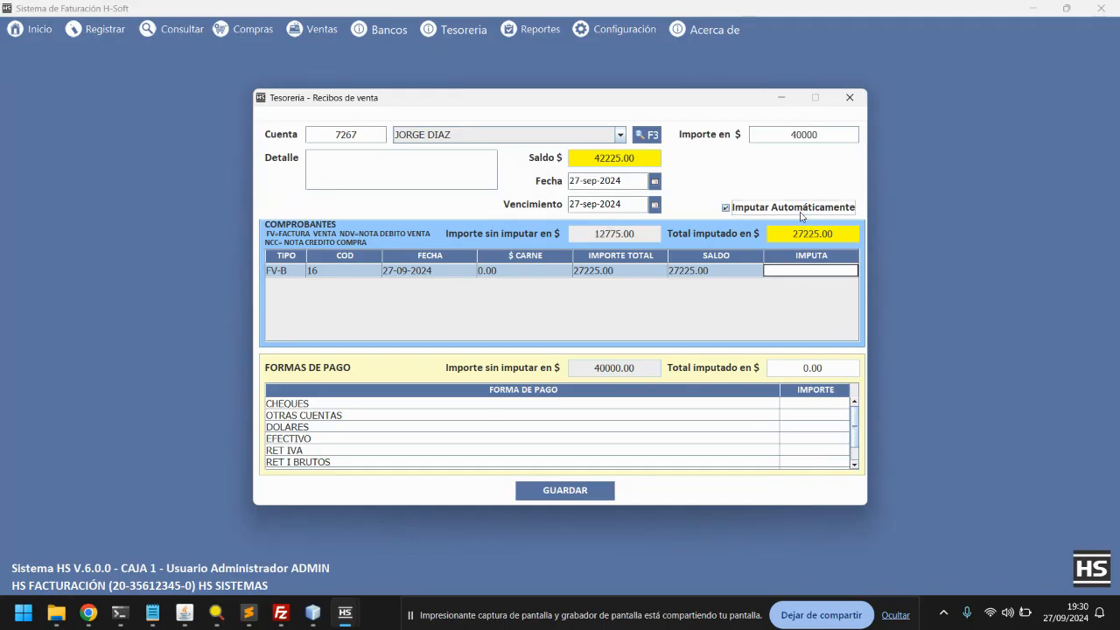
{"action": "left_click", "coordinate": [823, 135]}
Check the invoice's remaining balance and re-enter the 40000 receipt amount
{"action": "left_click", "coordinate": [727, 274]}
{"action": "left_click", "coordinate": [846, 137]}
{"action": "key", "text": "BackSpace"}
{"action": "type", "text": "00"}
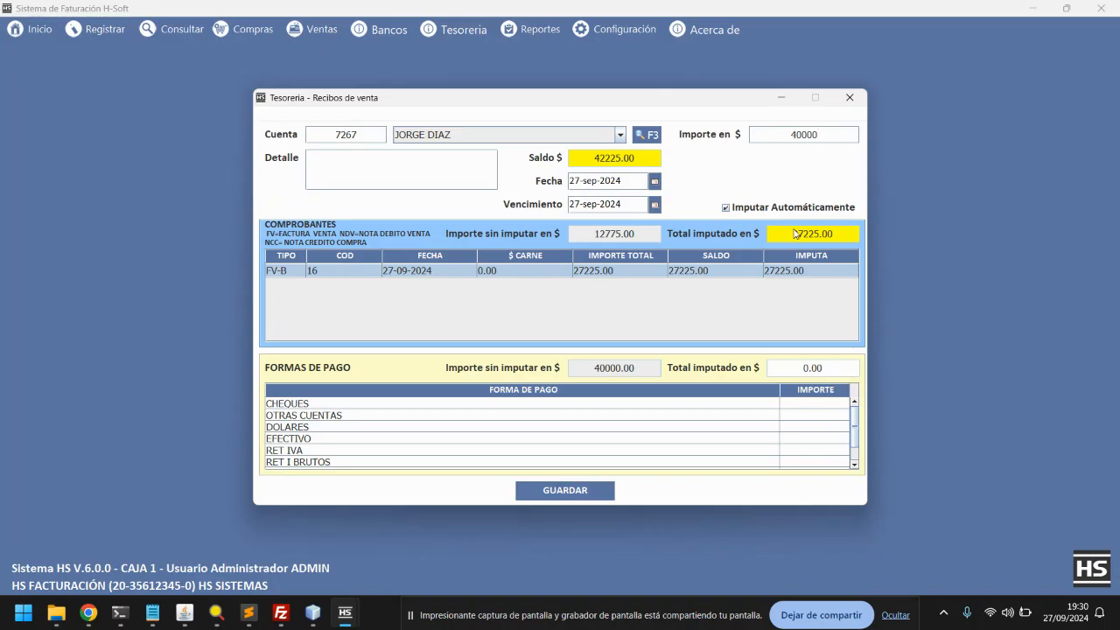
{"action": "left_click_drag", "start_coordinate": [825, 136], "coordinate": [770, 135]}
Set EFECTIVO to 20000 and CHEQUES to 20000, bringing up the cheque details window
{"action": "double_click", "coordinate": [818, 440]}
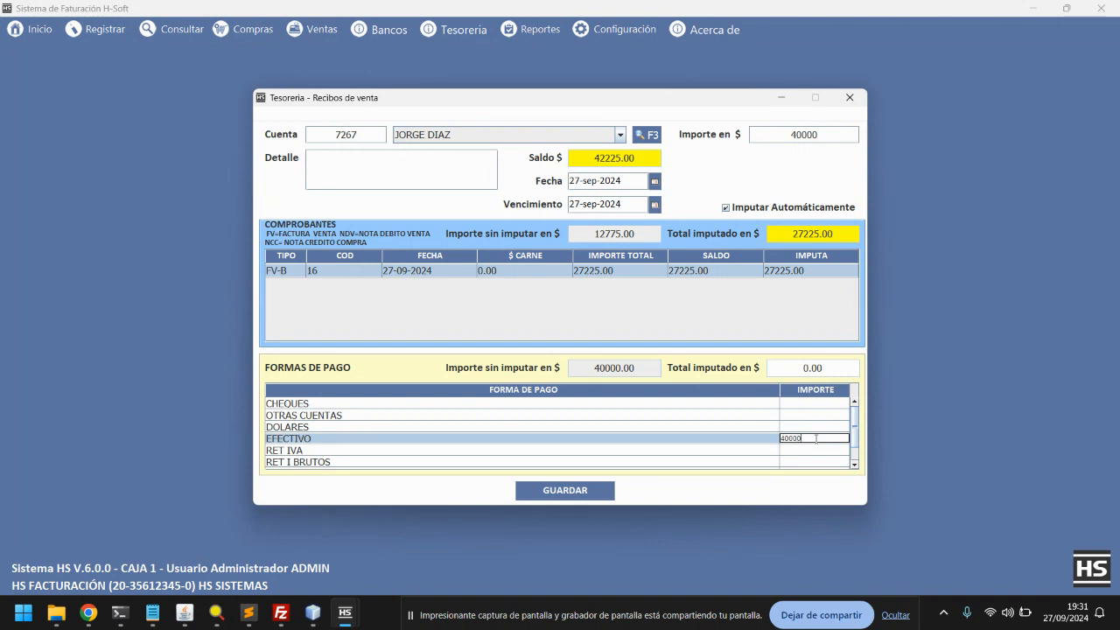
{"action": "key", "text": "BackSpace"}
{"action": "key", "text": "BackSpace"}
{"action": "key", "text": "BackSpace"}
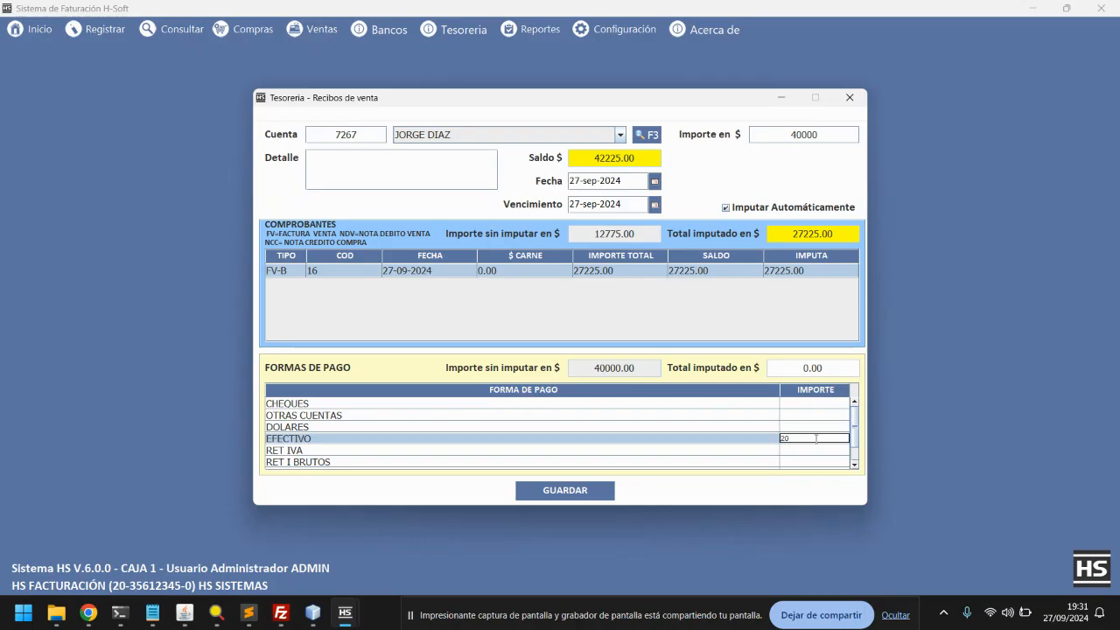
{"action": "key", "text": "Return"}
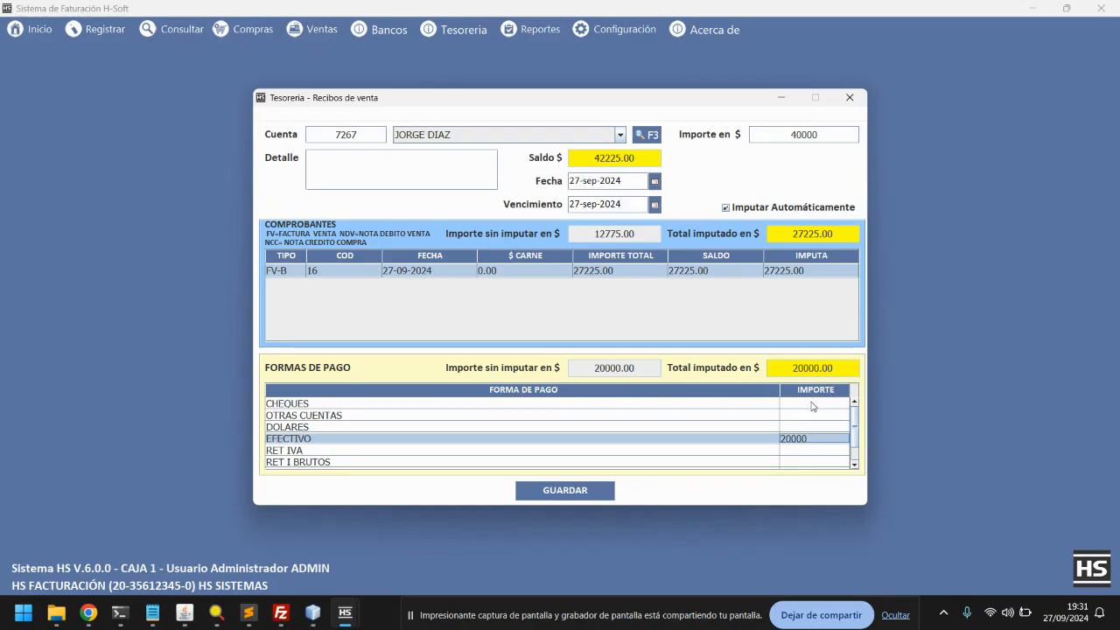
{"action": "left_click", "coordinate": [809, 404]}
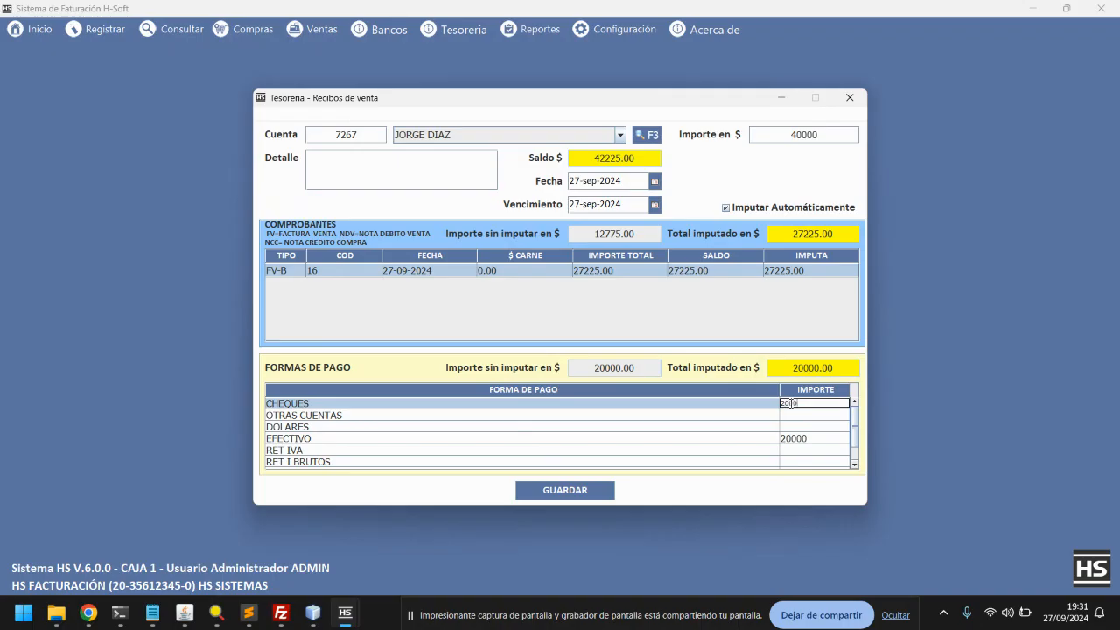
{"action": "key", "text": "Return"}
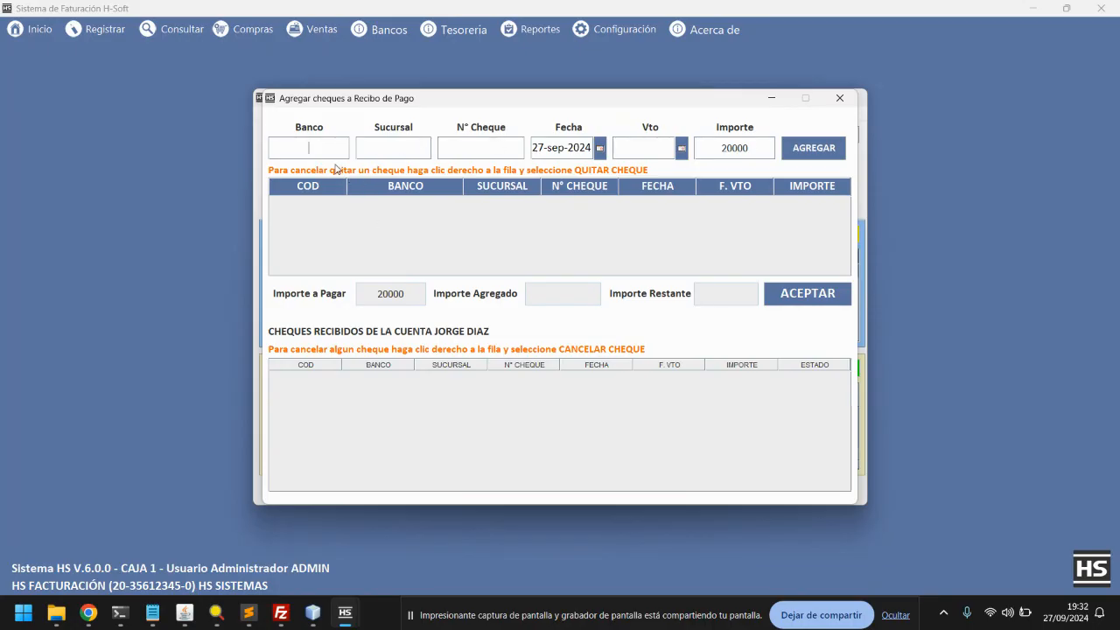
Enter bank NACION, branch HCA and cheque number 123432
{"action": "type", "text": "NACION"}
{"action": "type", "text": "HCA"}
{"action": "key", "text": "Tab"}
{"action": "type", "text": "123432"}
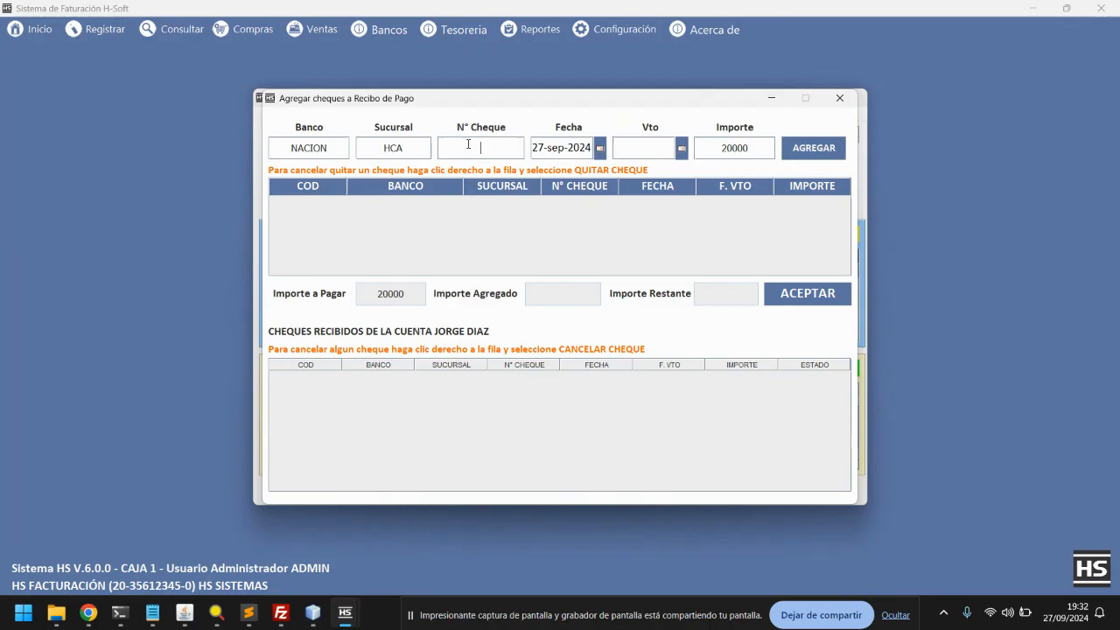
Set the cheque due date to 30 September 2023, add the cheque and accept
{"action": "left_click", "coordinate": [681, 149]}
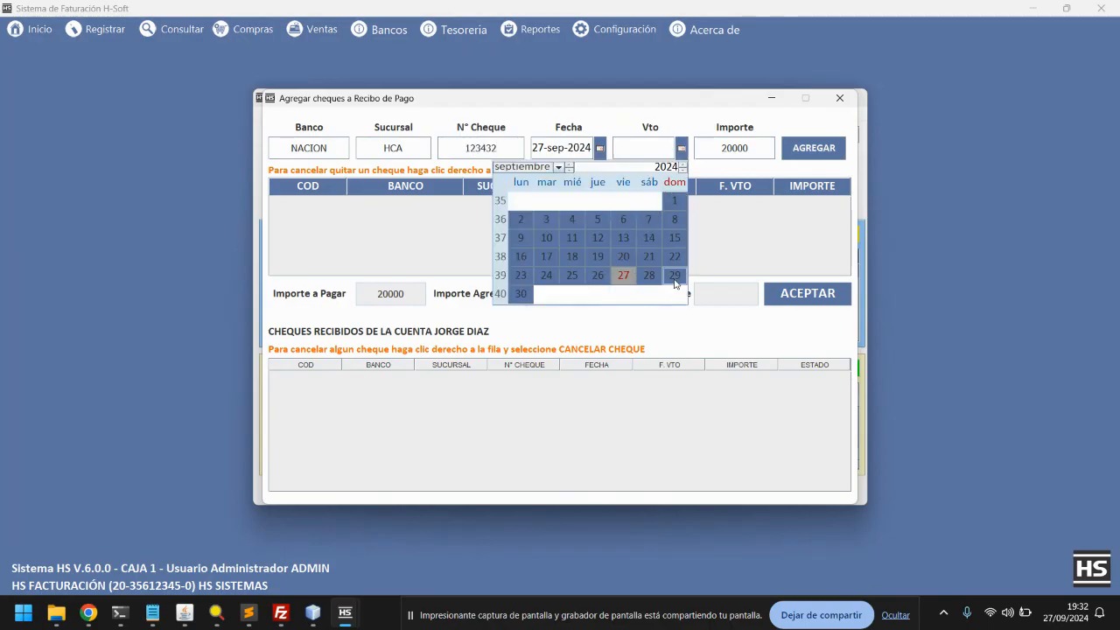
{"action": "left_click", "coordinate": [683, 171]}
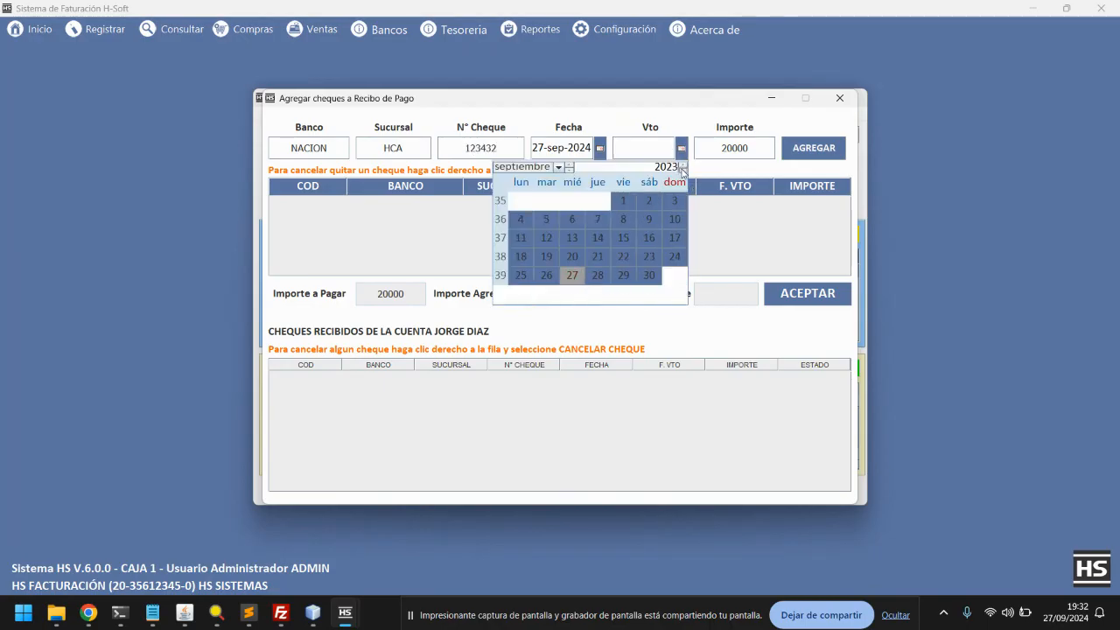
{"action": "left_click", "coordinate": [623, 256]}
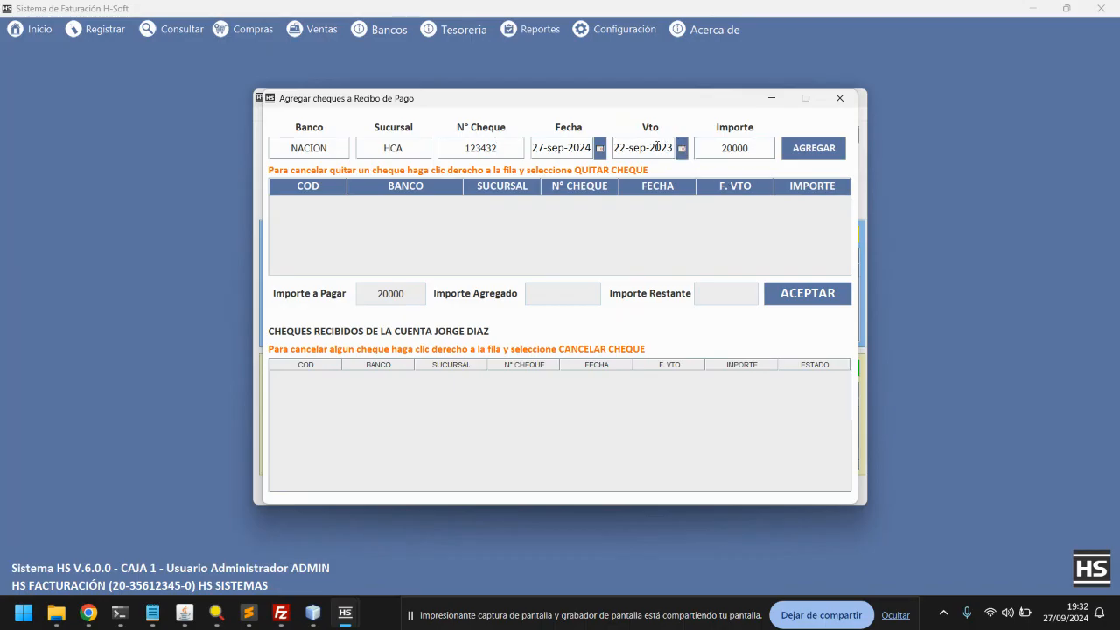
{"action": "left_click", "coordinate": [682, 149]}
{"action": "left_click", "coordinate": [648, 277]}
{"action": "left_click", "coordinate": [814, 155]}
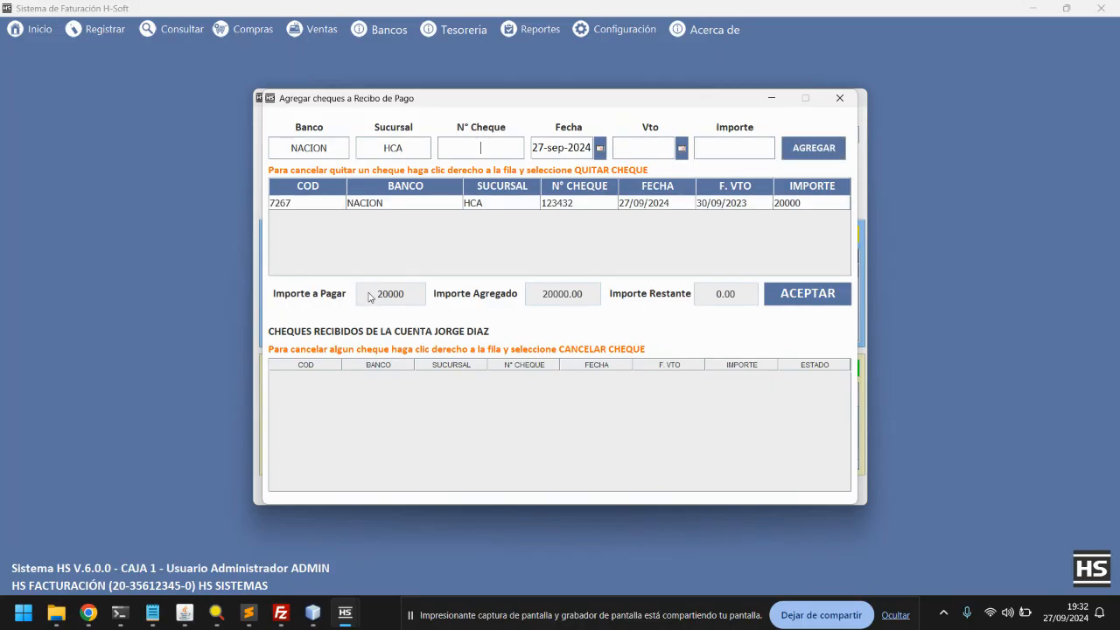
{"action": "left_click", "coordinate": [820, 303]}
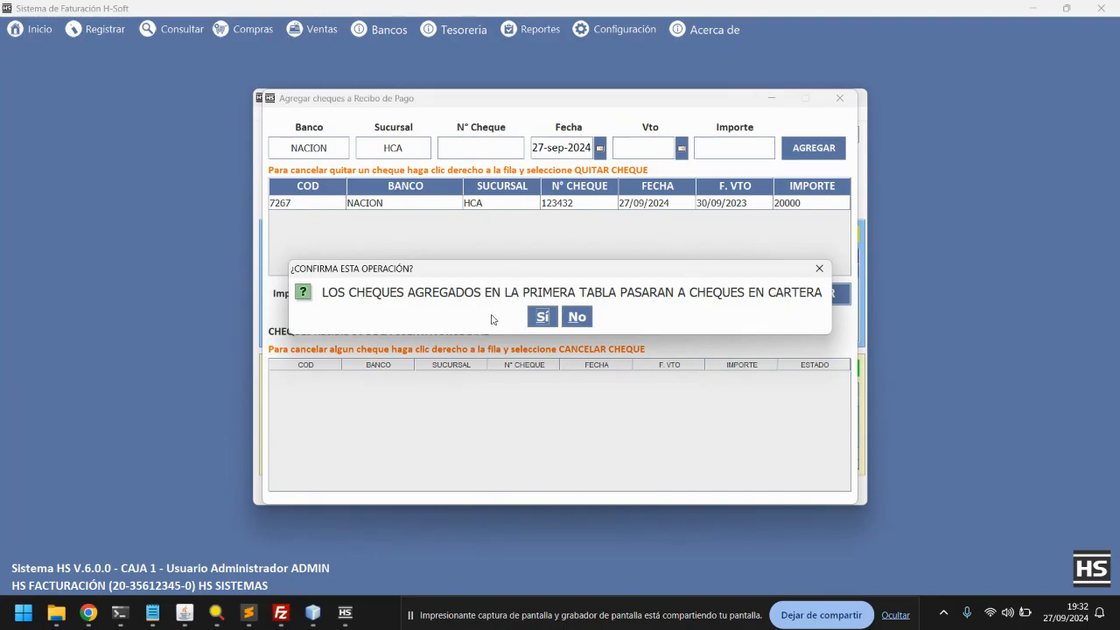
Confirm the cheques and save the 40000 receipt, keeping the unallocated 12775.00 as surplus credit
{"action": "left_click", "coordinate": [543, 318]}
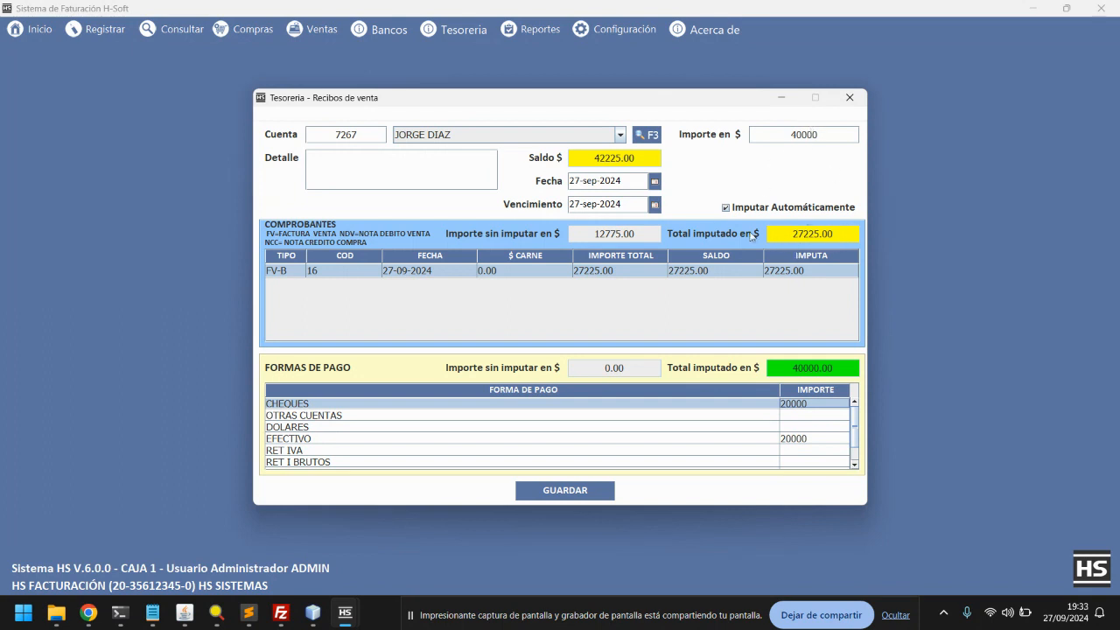
{"action": "left_click", "coordinate": [582, 491]}
{"action": "left_click_drag", "start_coordinate": [465, 284], "coordinate": [470, 371]}
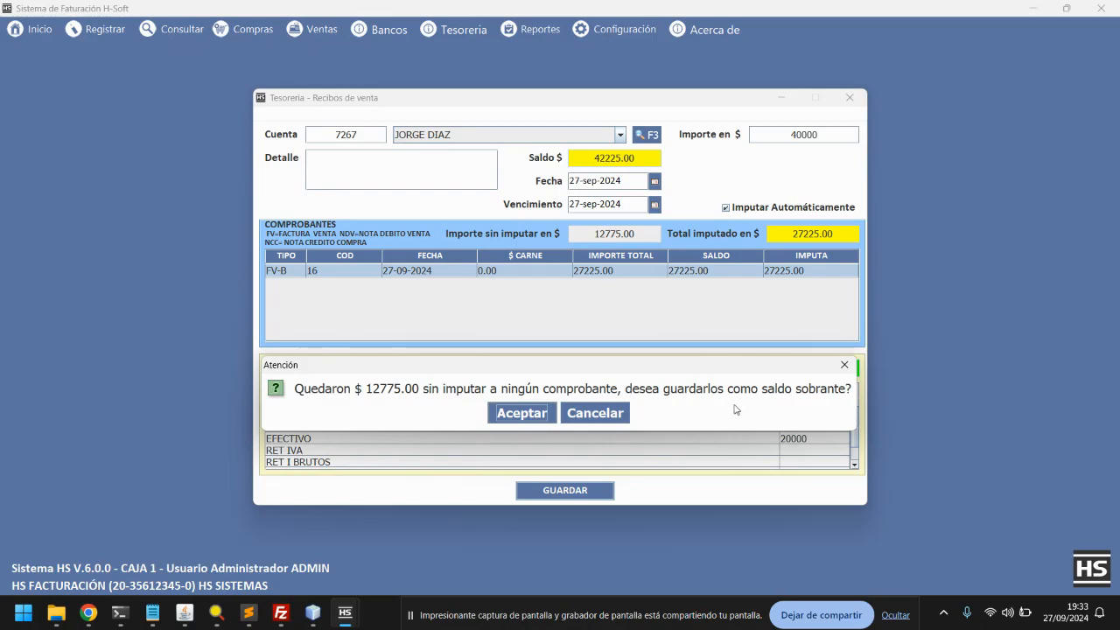
{"action": "left_click_drag", "start_coordinate": [762, 368], "coordinate": [759, 290]}
{"action": "left_click_drag", "start_coordinate": [536, 287], "coordinate": [540, 361]}
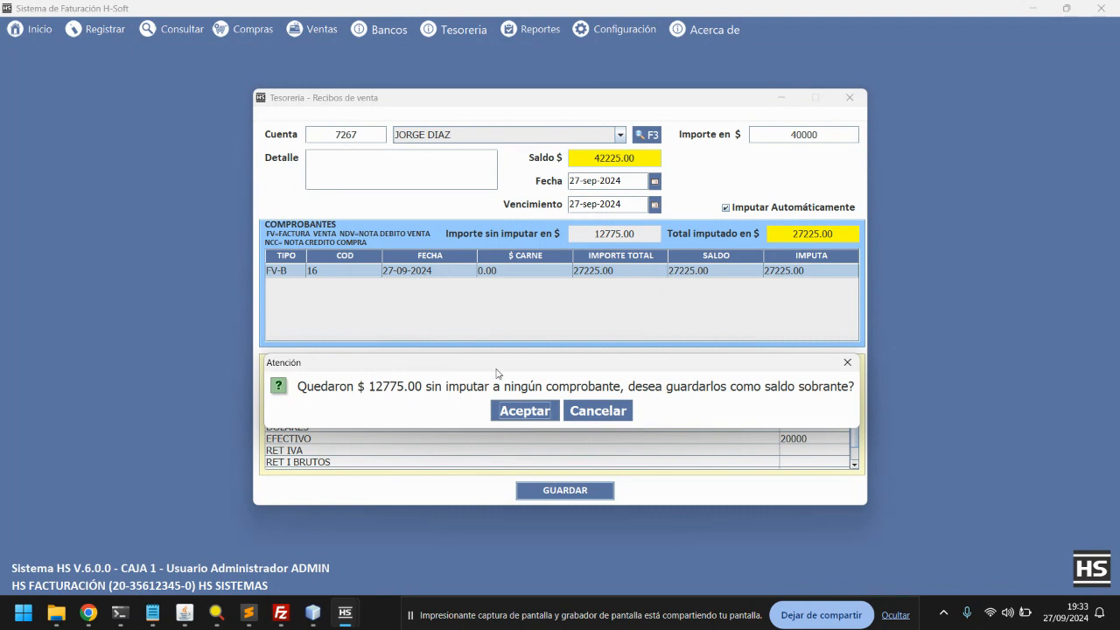
{"action": "left_click_drag", "start_coordinate": [414, 368], "coordinate": [420, 301]}
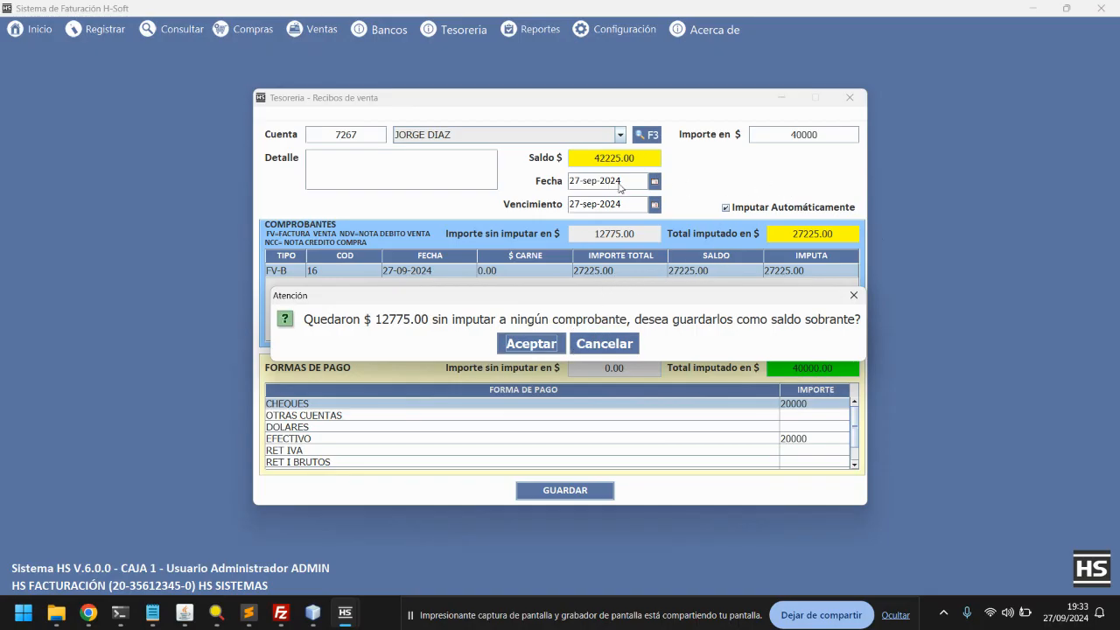
{"action": "left_click", "coordinate": [540, 343]}
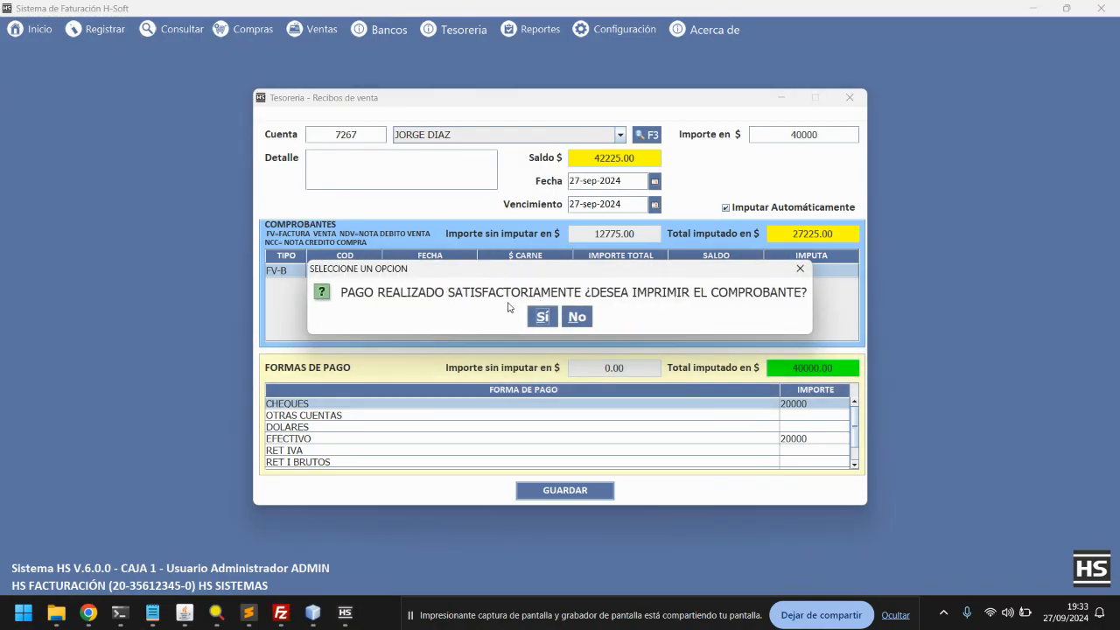
Preview the printed 40,000 receipt at 50% zoom, checking 2,225 still owed, then close it
{"action": "left_click", "coordinate": [541, 318]}
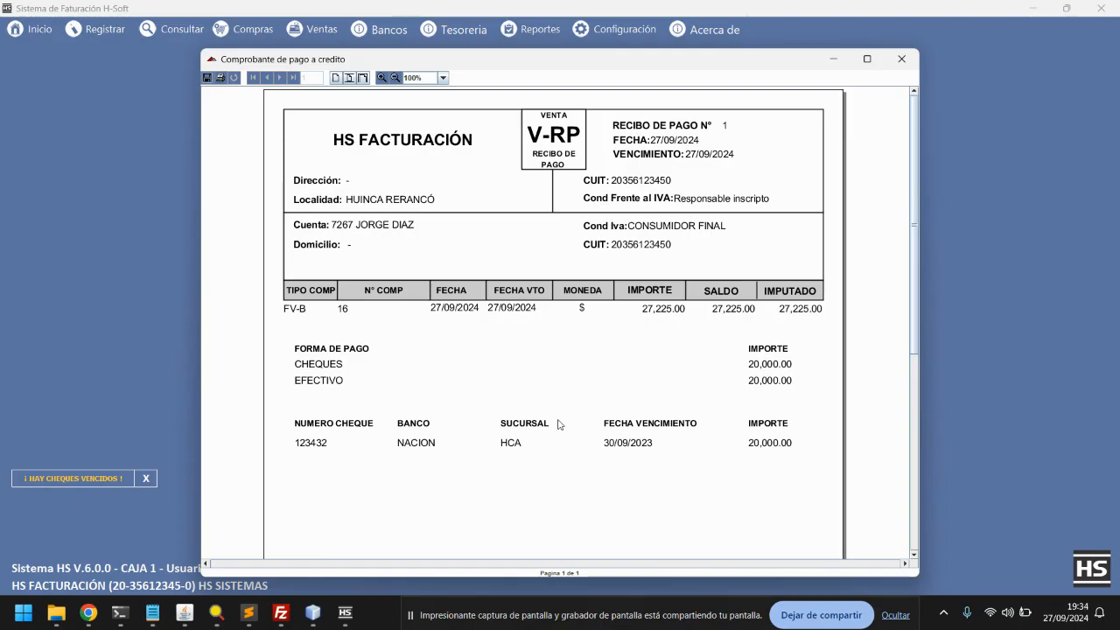
{"action": "scroll", "coordinate": [552, 400], "scroll_direction": "down", "scroll_amount": 3}
{"action": "scroll", "coordinate": [448, 373], "scroll_direction": "down", "scroll_amount": 1}
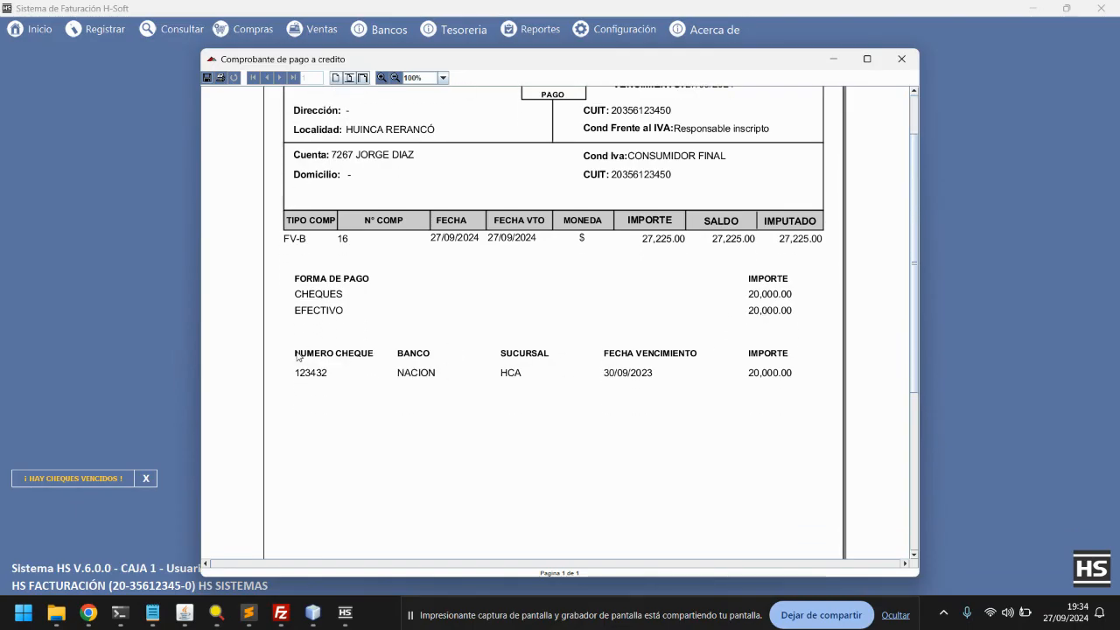
{"action": "scroll", "coordinate": [708, 370], "scroll_direction": "down", "scroll_amount": 5}
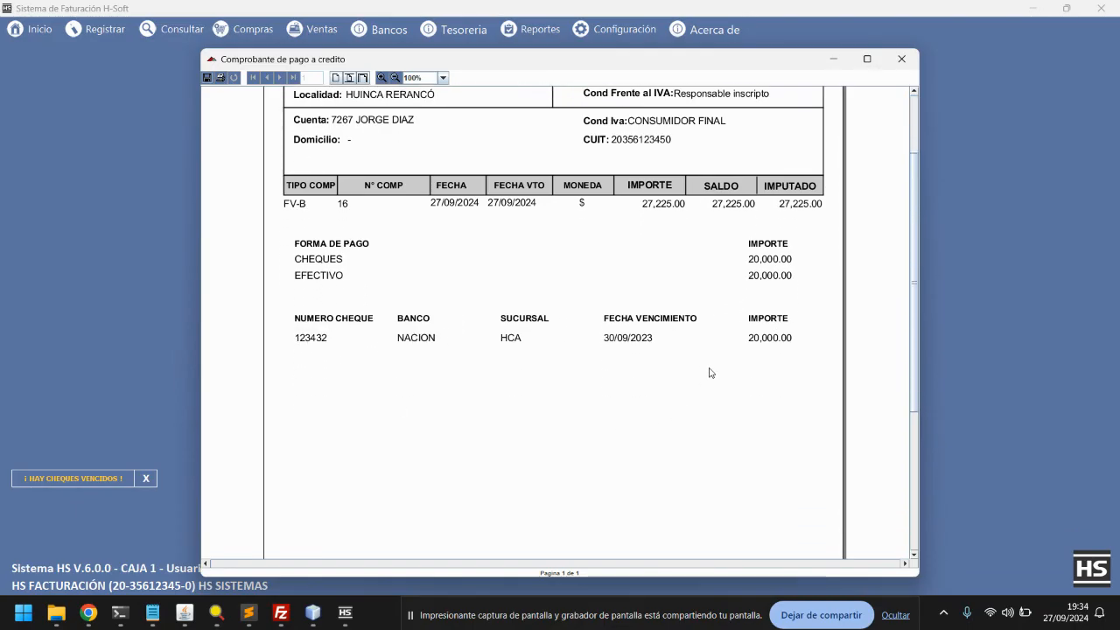
{"action": "scroll", "coordinate": [916, 394], "scroll_direction": "down", "scroll_amount": 10}
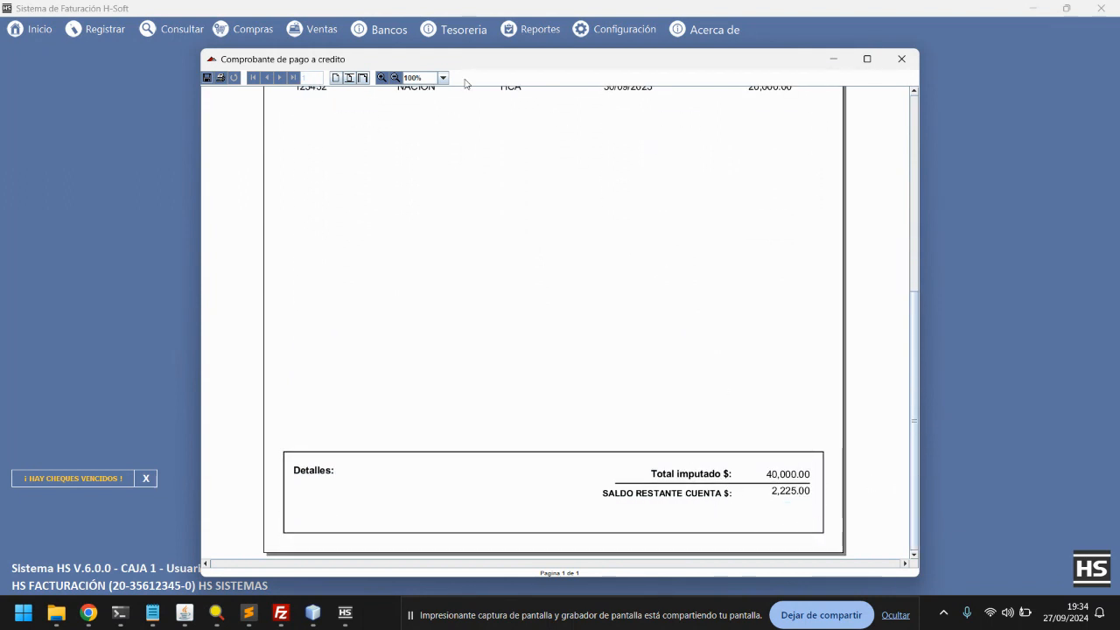
{"action": "left_click", "coordinate": [394, 78]}
{"action": "left_click", "coordinate": [395, 78]}
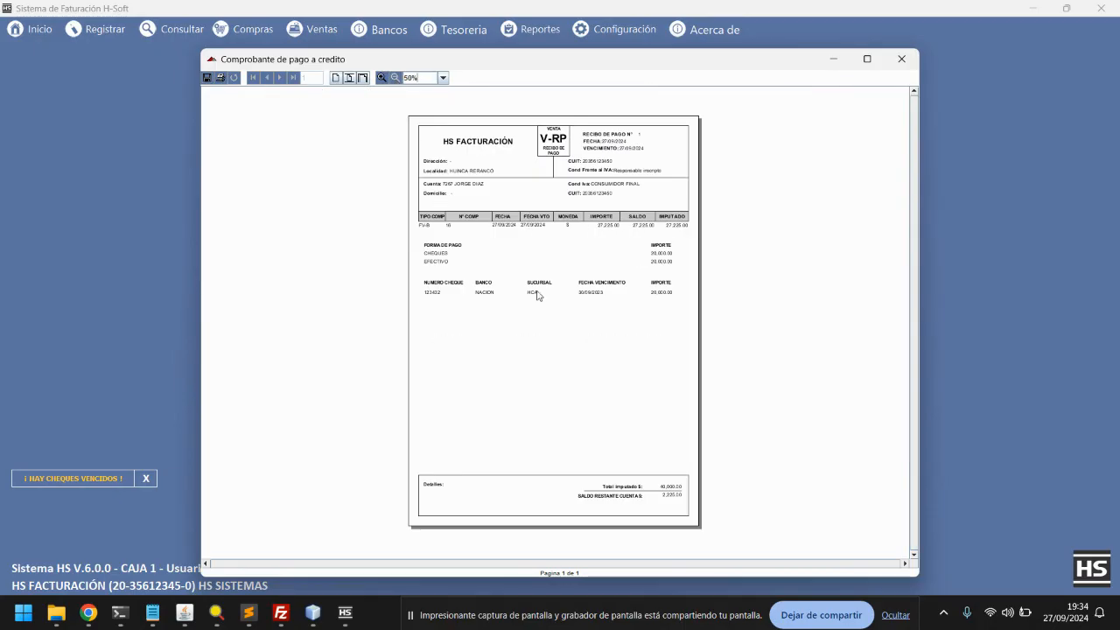
{"action": "left_click", "coordinate": [902, 60]}
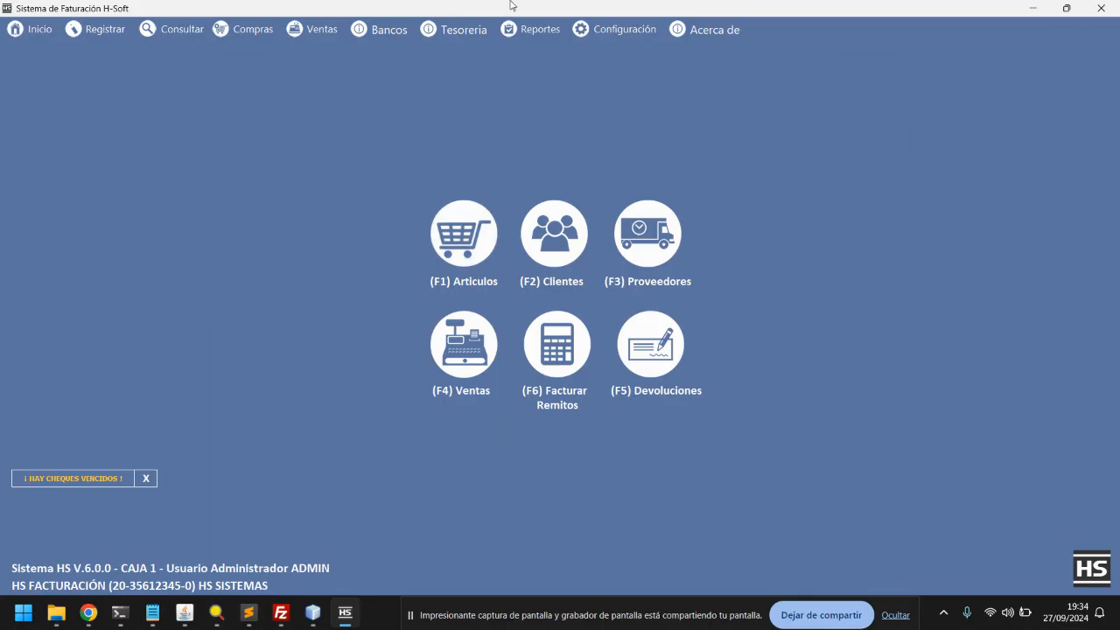
{"action": "left_click", "coordinate": [464, 31]}
{"action": "mouse_move", "coordinate": [507, 104]}
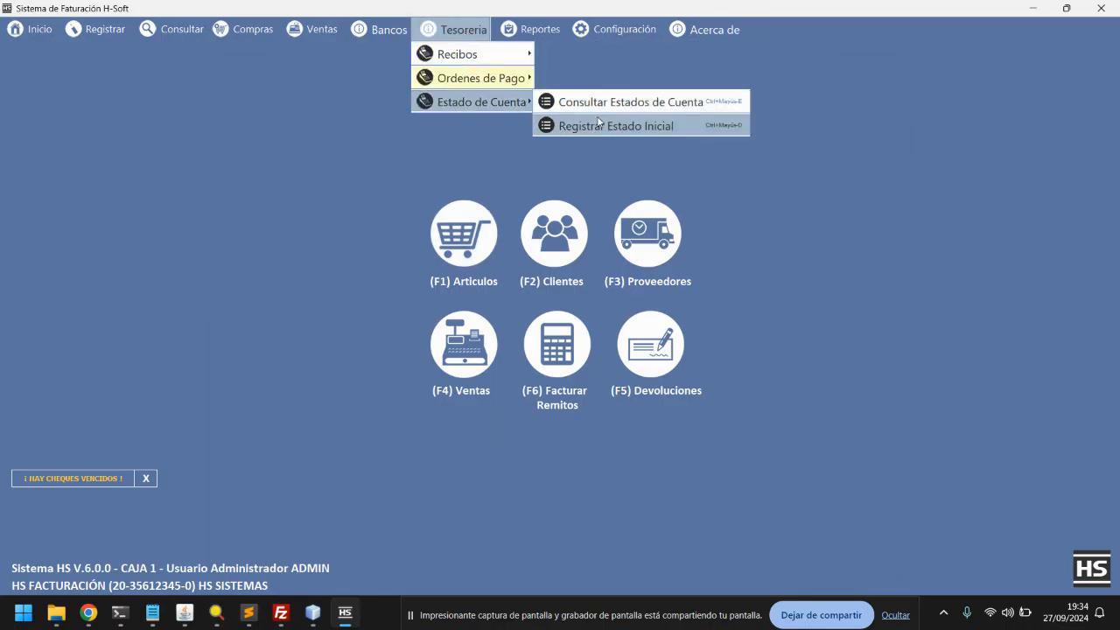
{"action": "left_click", "coordinate": [603, 106]}
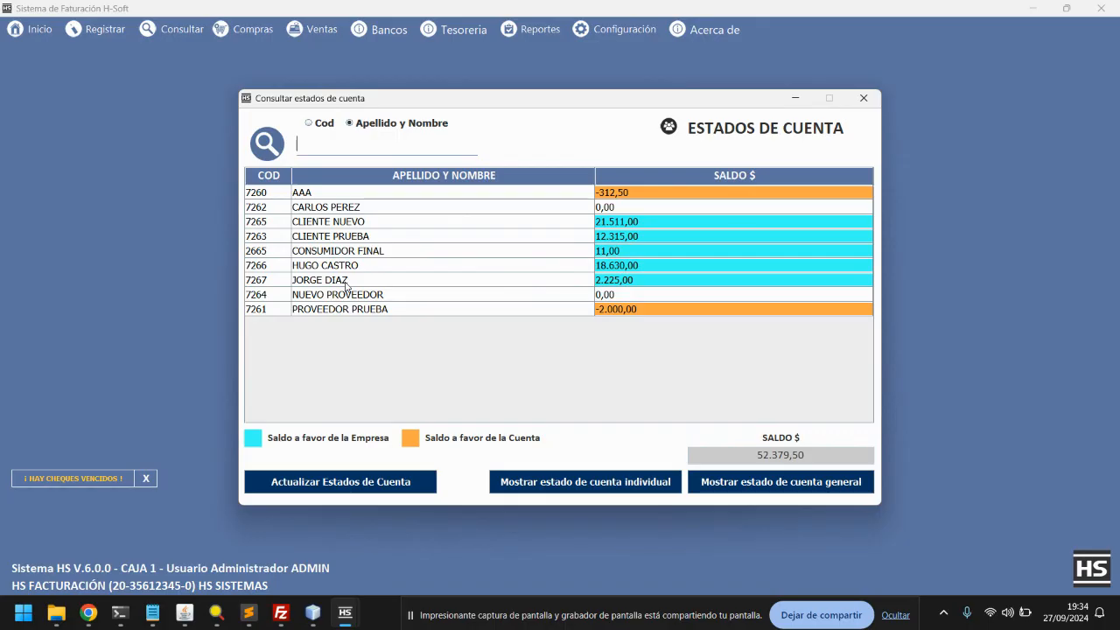
{"action": "double_click", "coordinate": [346, 285]}
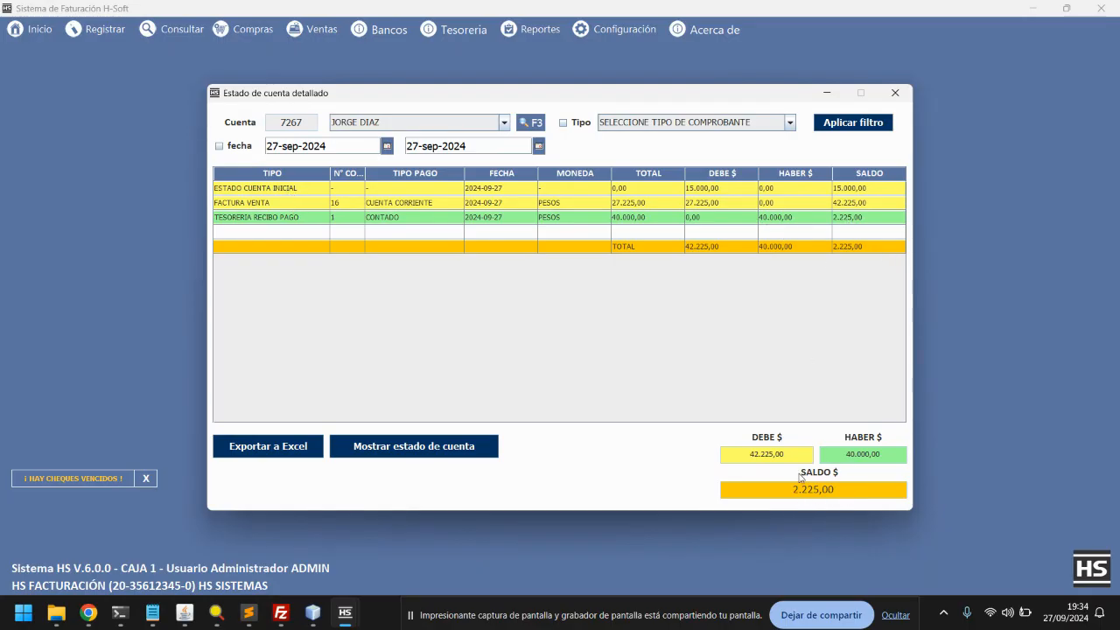
{"action": "left_click", "coordinate": [895, 93]}
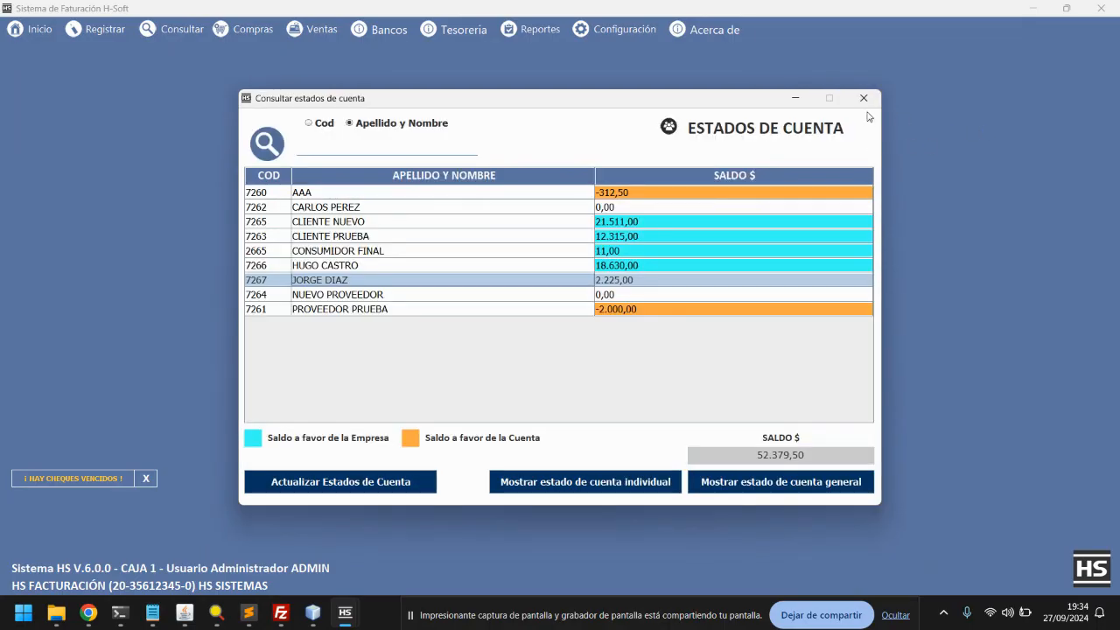
{"action": "left_click", "coordinate": [864, 101]}
{"action": "left_click", "coordinate": [455, 30]}
{"action": "mouse_move", "coordinate": [479, 55]}
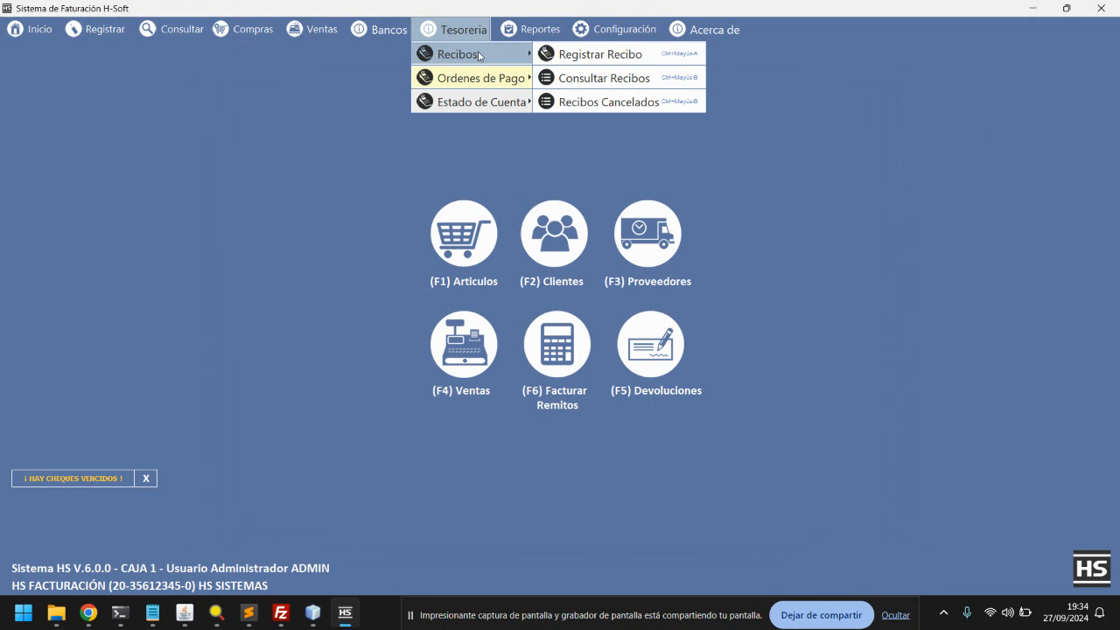
{"action": "left_click", "coordinate": [601, 55]}
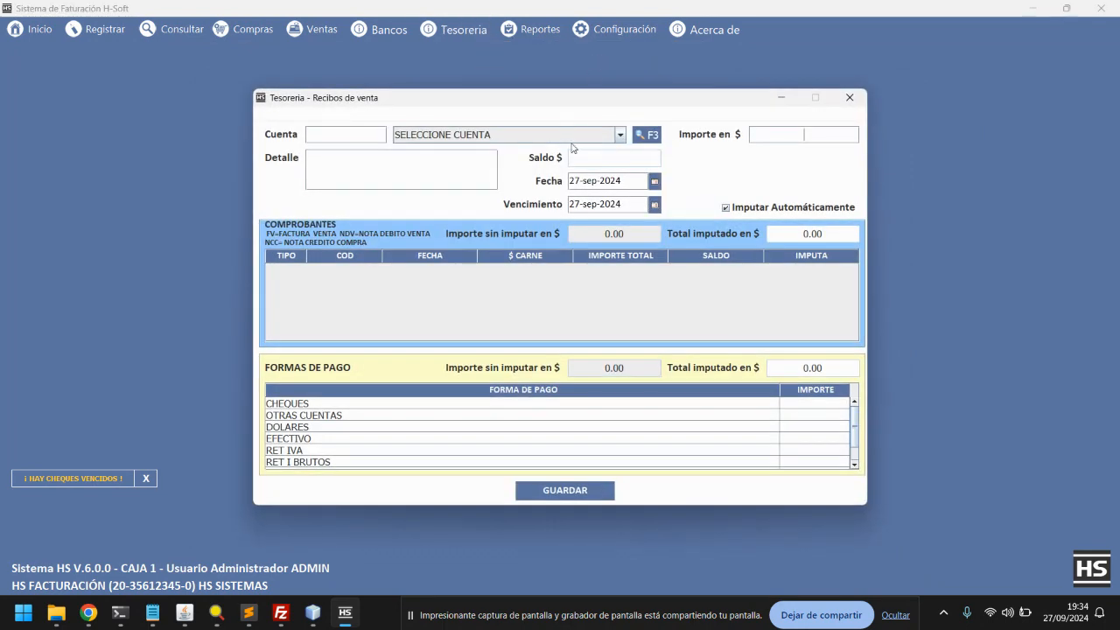
{"action": "left_click", "coordinate": [639, 136]}
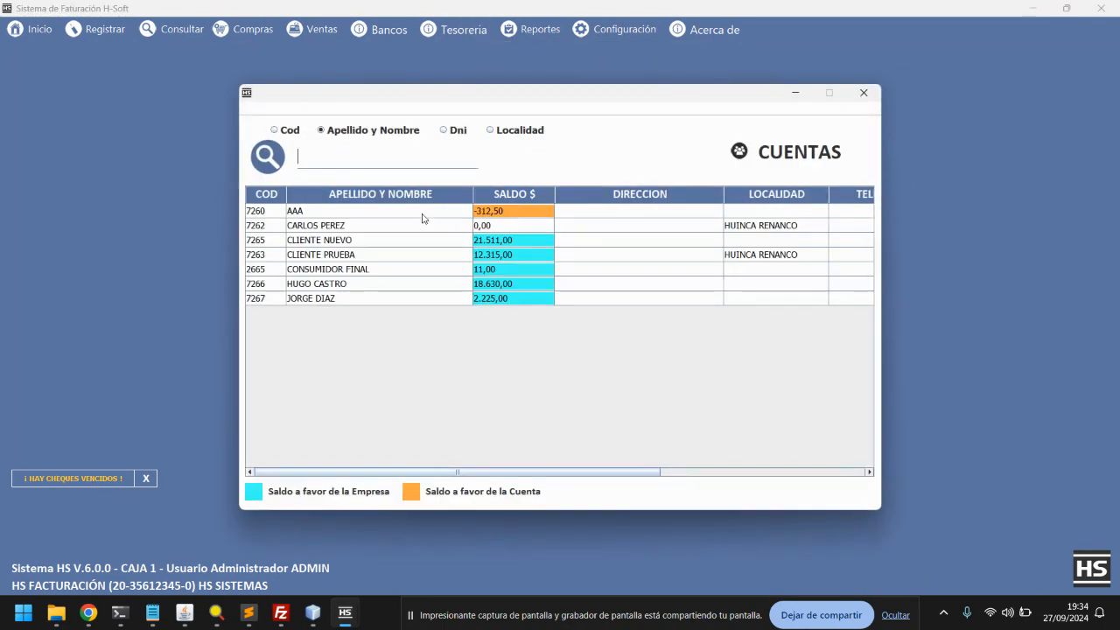
{"action": "double_click", "coordinate": [456, 305]}
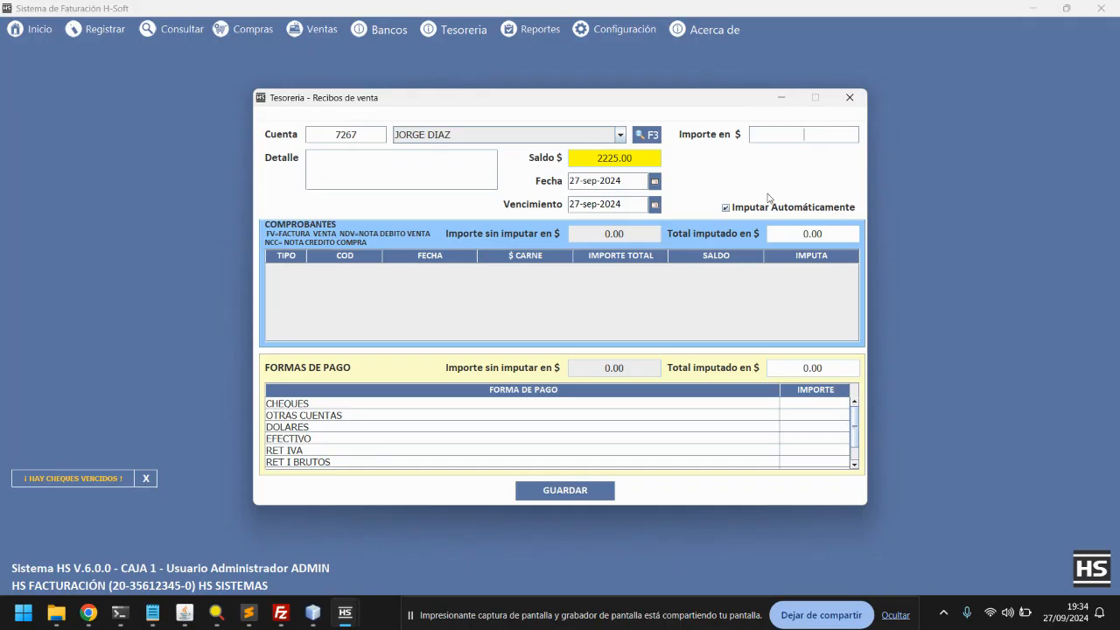
{"action": "type", "text": "2225"}
{"action": "key", "text": "Return"}
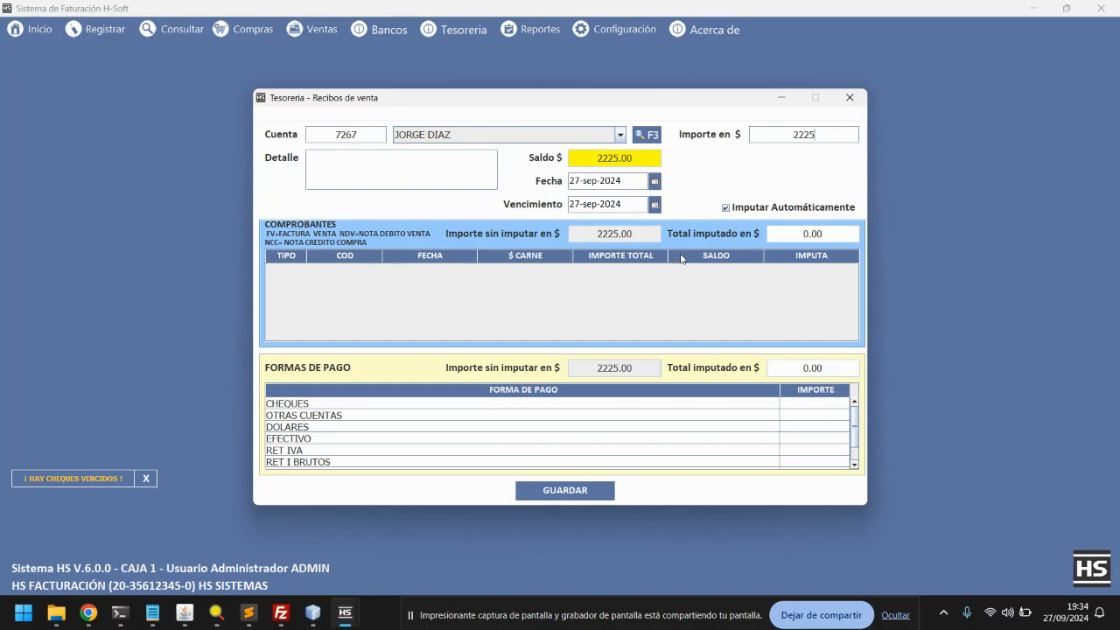
Enter 2225 under EFECTIVO and save the receipt, accepting the confirmation
{"action": "left_click", "coordinate": [831, 439]}
{"action": "left_click", "coordinate": [832, 439]}
{"action": "type", "text": "2225"}
{"action": "key", "text": "Return"}
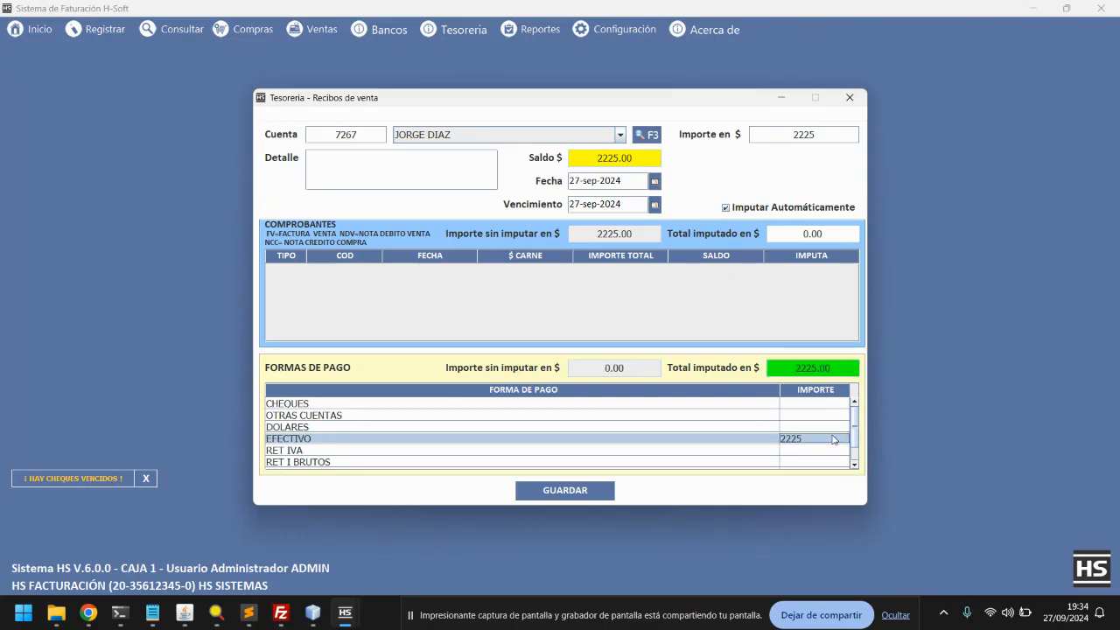
{"action": "left_click", "coordinate": [534, 491]}
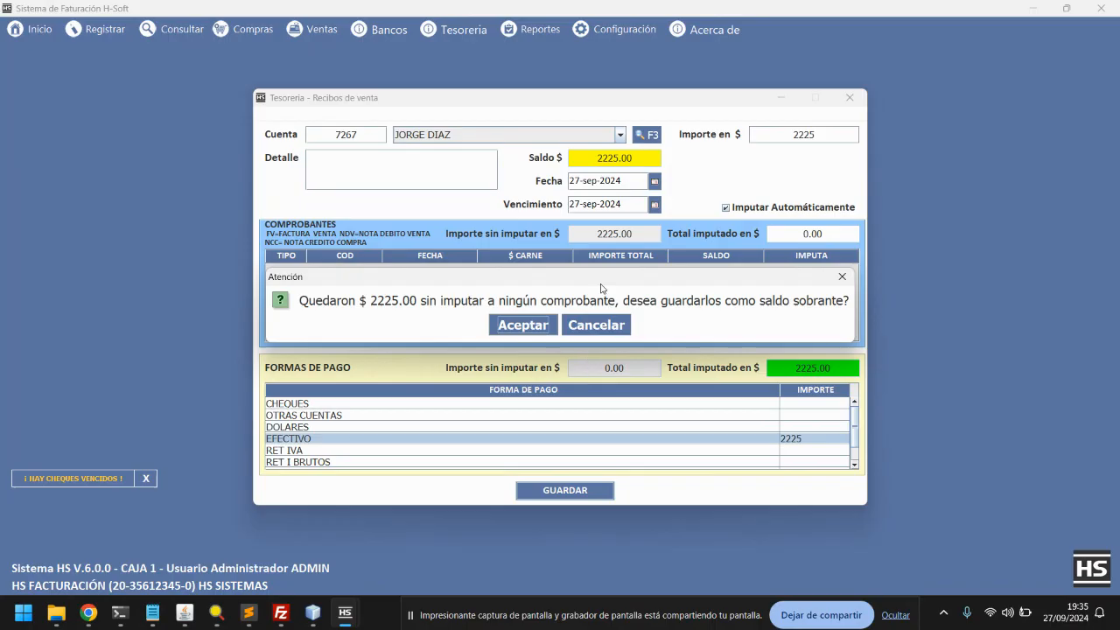
{"action": "left_click_drag", "start_coordinate": [505, 277], "coordinate": [504, 349]}
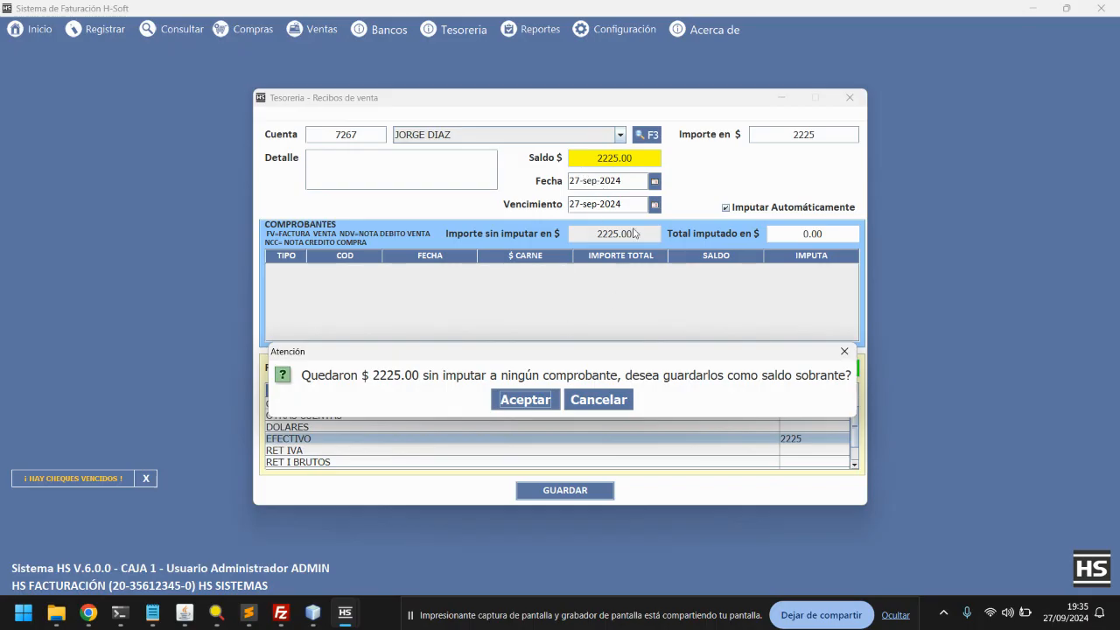
{"action": "left_click", "coordinate": [532, 399]}
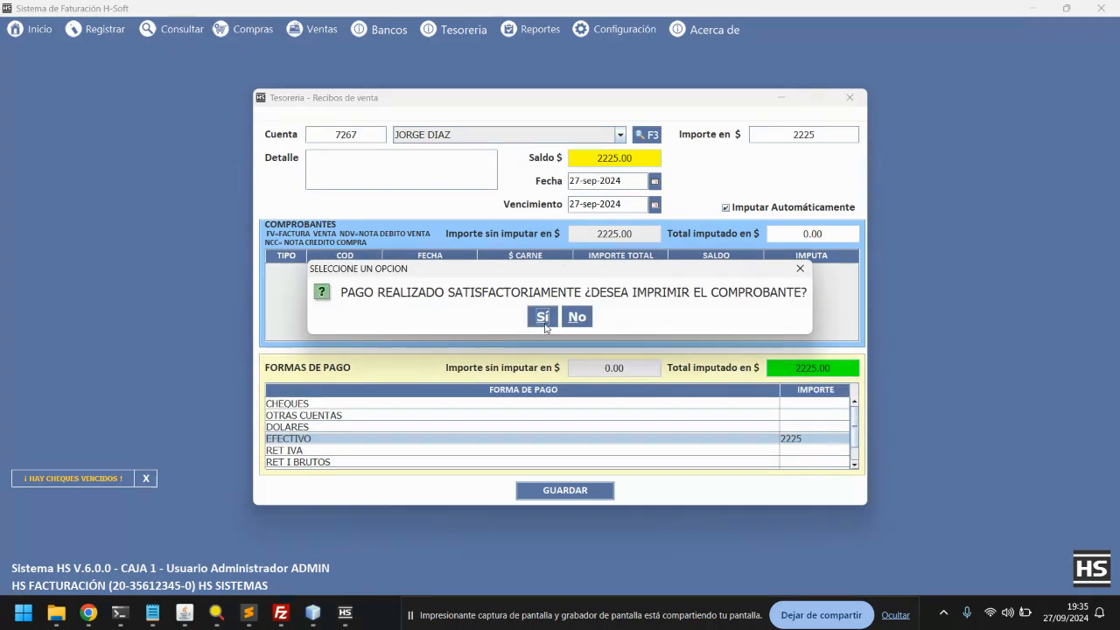
View the printable 2225 cash receipt showing 0.00 owed, then close the preview
{"action": "left_click", "coordinate": [540, 318]}
{"action": "scroll", "coordinate": [608, 213], "scroll_direction": "down", "scroll_amount": 1}
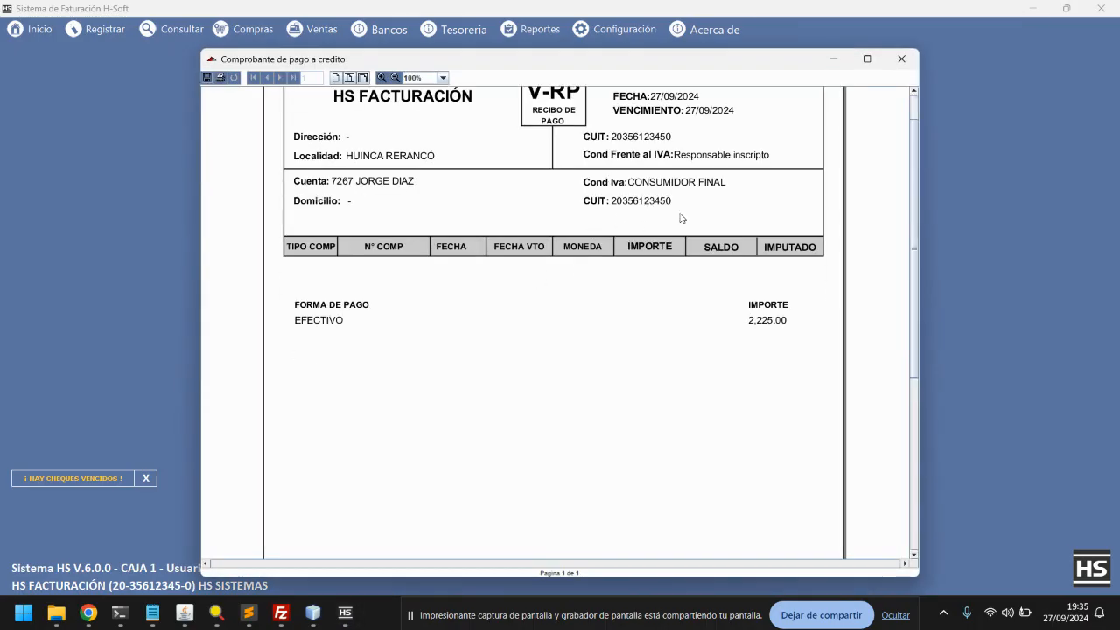
{"action": "scroll", "coordinate": [910, 228], "scroll_direction": "down", "scroll_amount": 5}
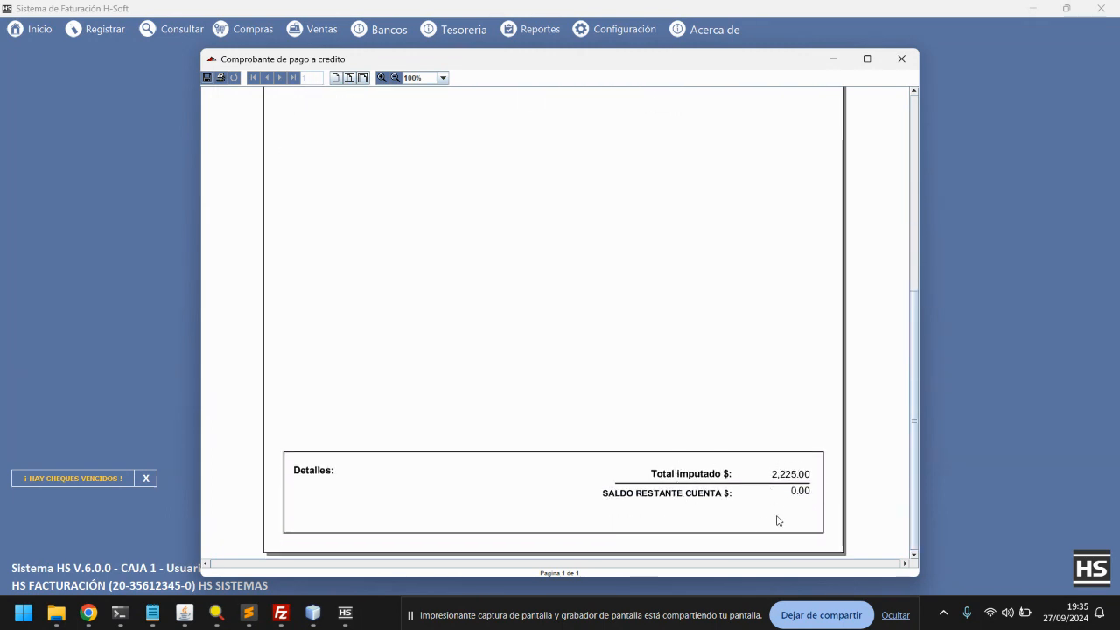
{"action": "left_click", "coordinate": [901, 59]}
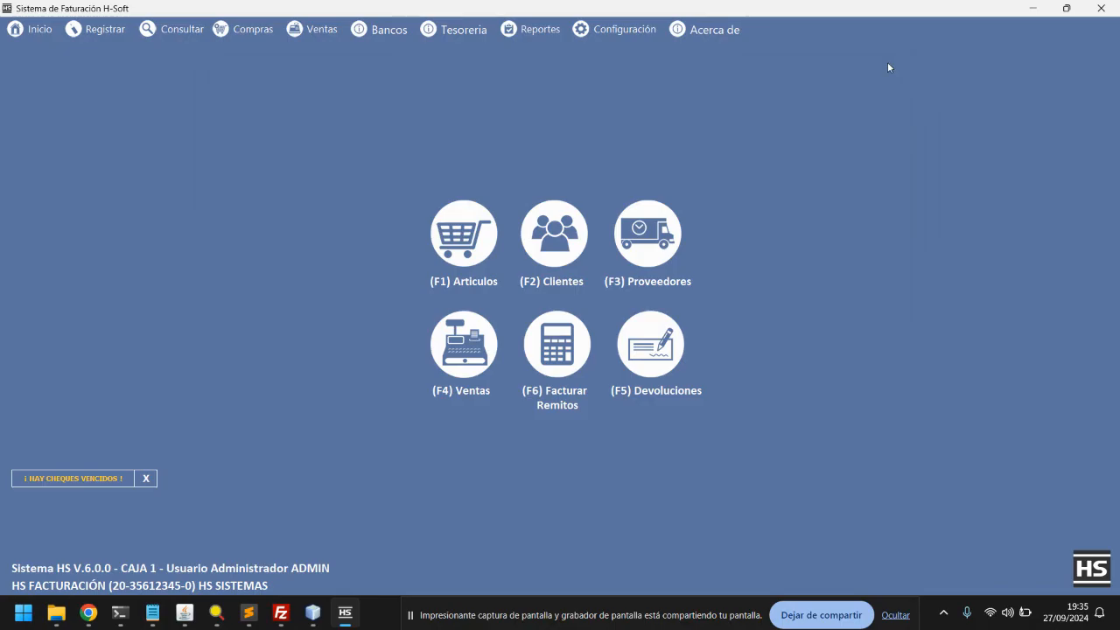
{"action": "left_click", "coordinate": [466, 31]}
{"action": "mouse_move", "coordinate": [455, 103]}
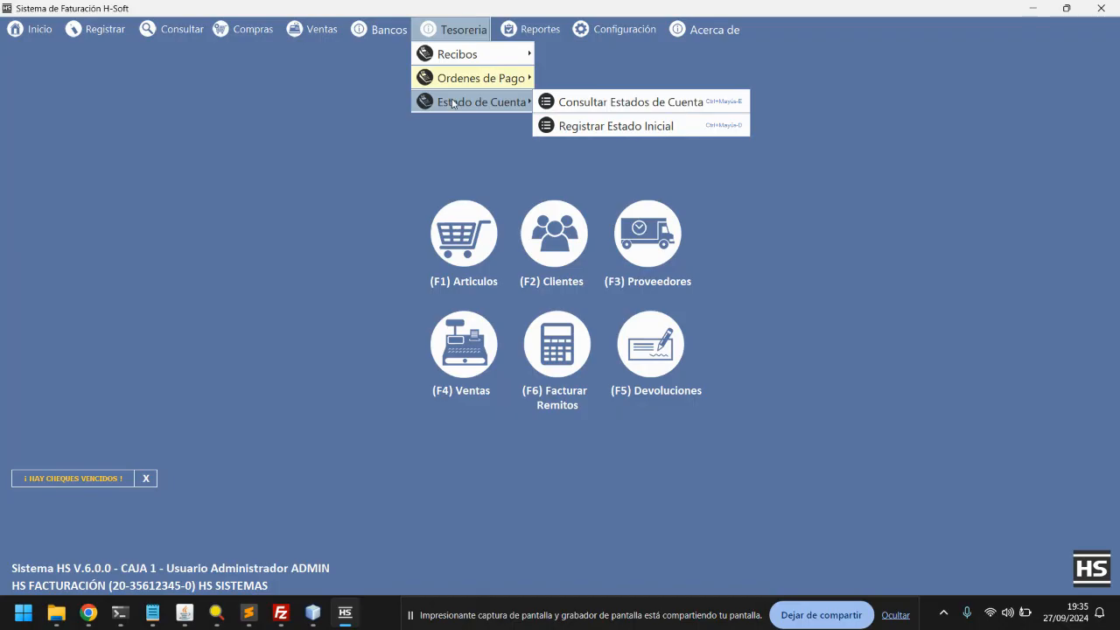
{"action": "left_click", "coordinate": [608, 103]}
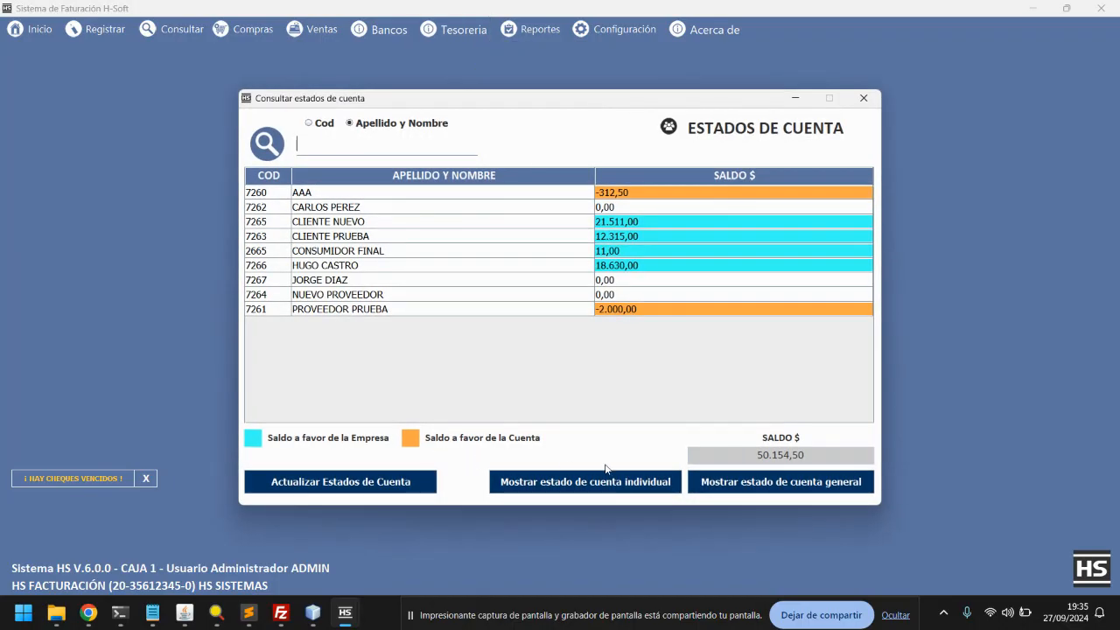
{"action": "left_click", "coordinate": [776, 487]}
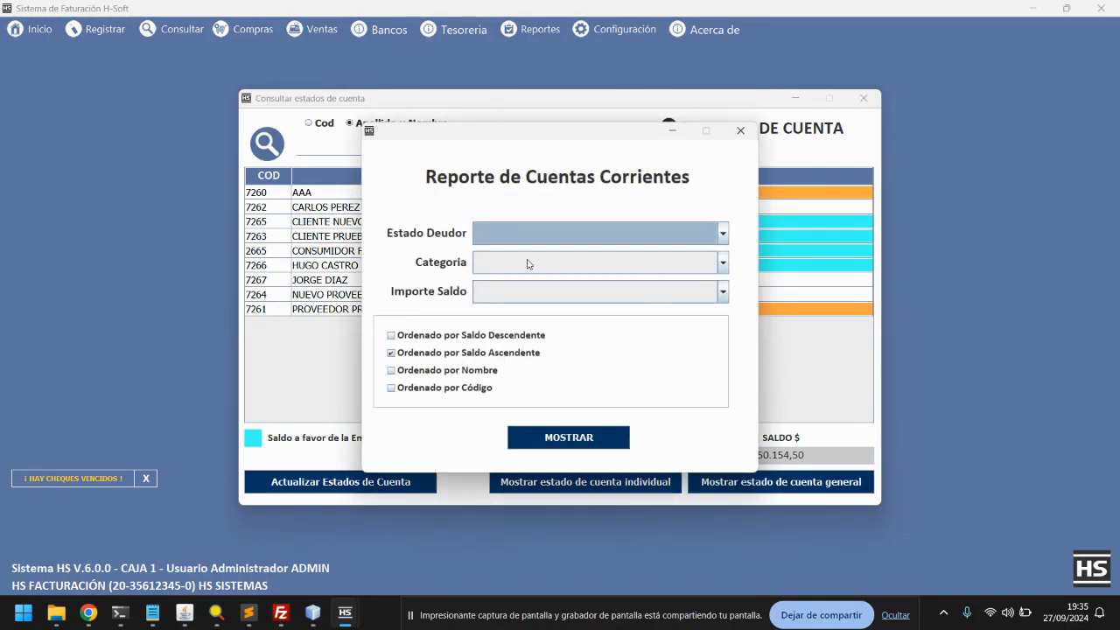
{"action": "left_click", "coordinate": [582, 440]}
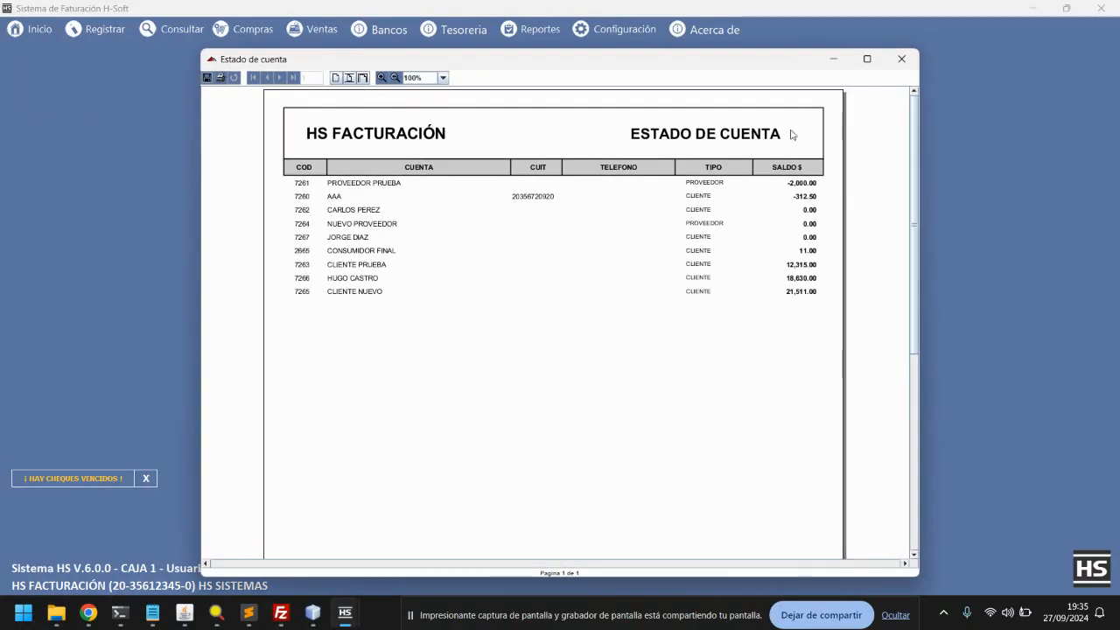
{"action": "left_click", "coordinate": [902, 60]}
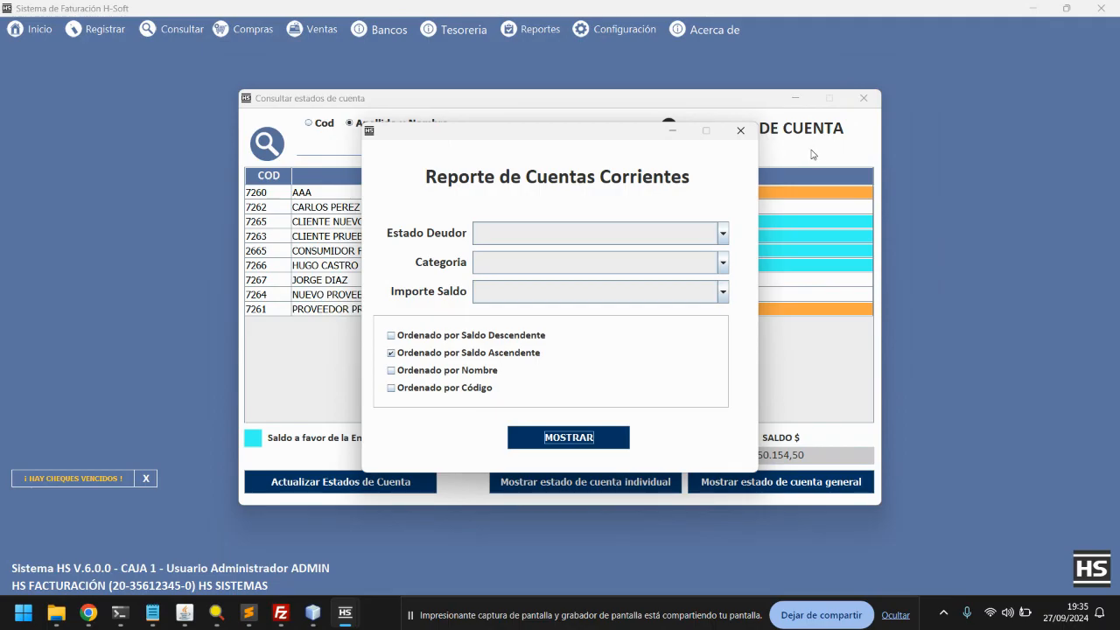
{"action": "left_click", "coordinate": [740, 130]}
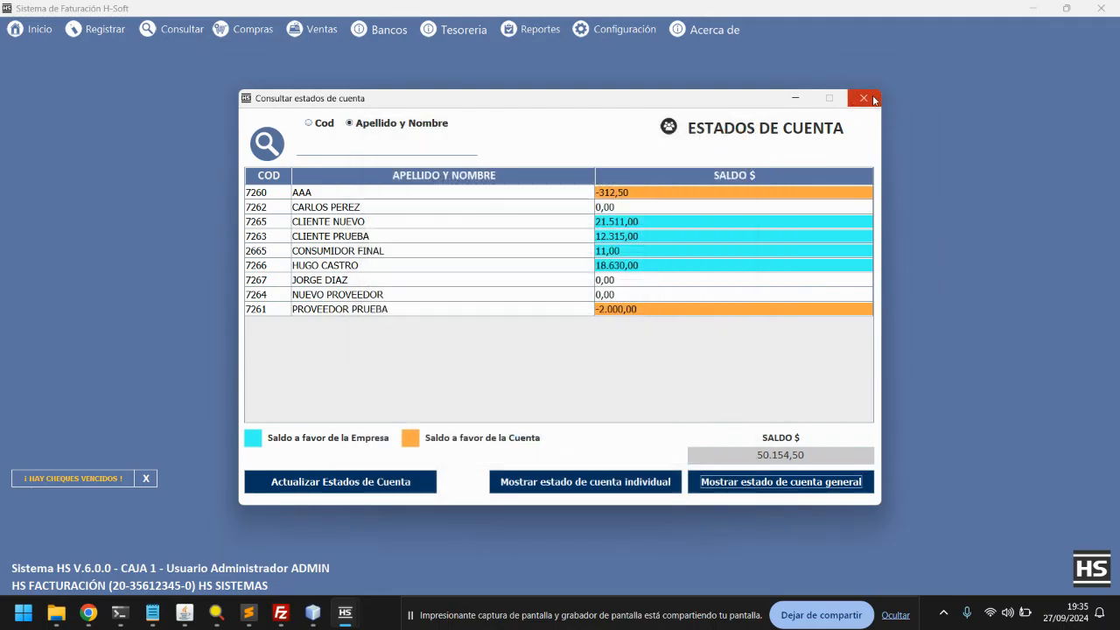
{"action": "left_click", "coordinate": [864, 98]}
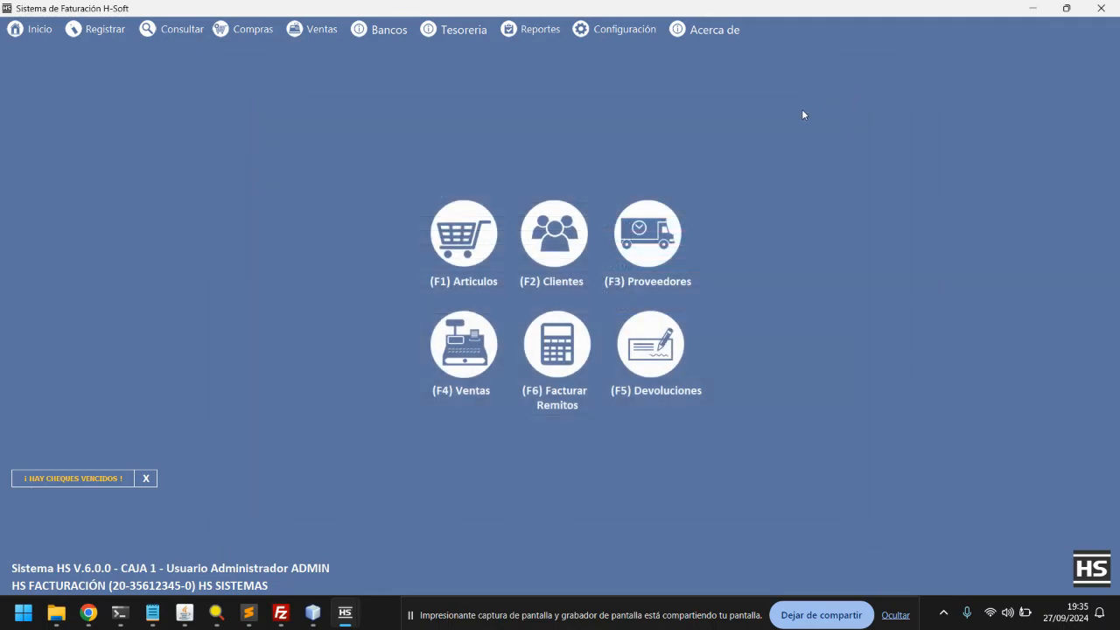
In the Consultar Recibos list, select receipt Nº 2 for $ 2.225,00
{"action": "left_click", "coordinate": [447, 31]}
{"action": "mouse_move", "coordinate": [455, 56]}
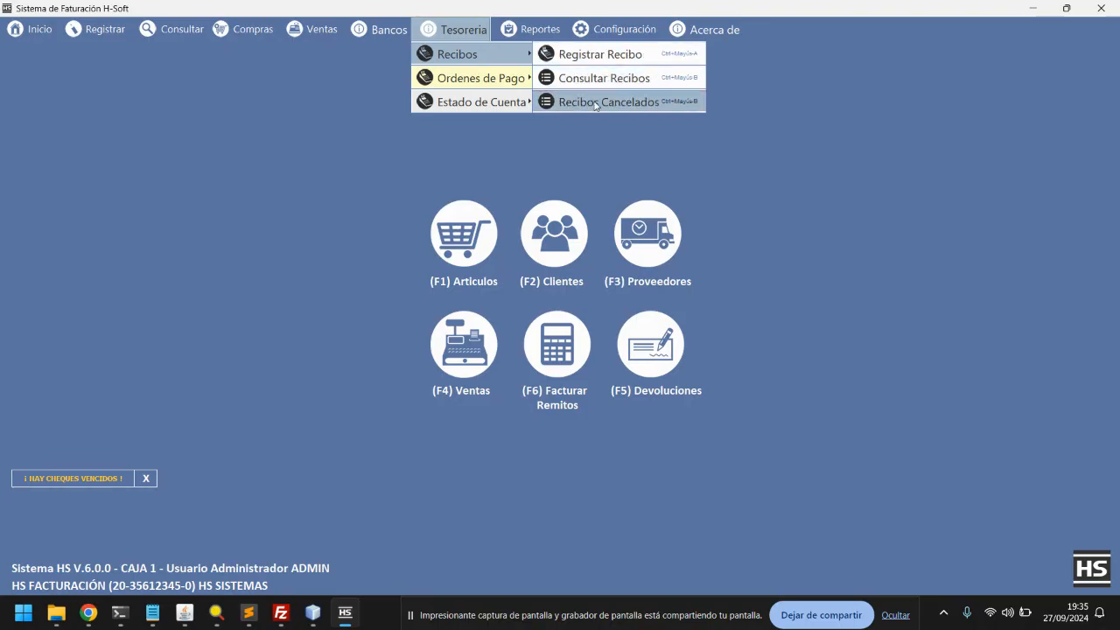
{"action": "left_click", "coordinate": [597, 79]}
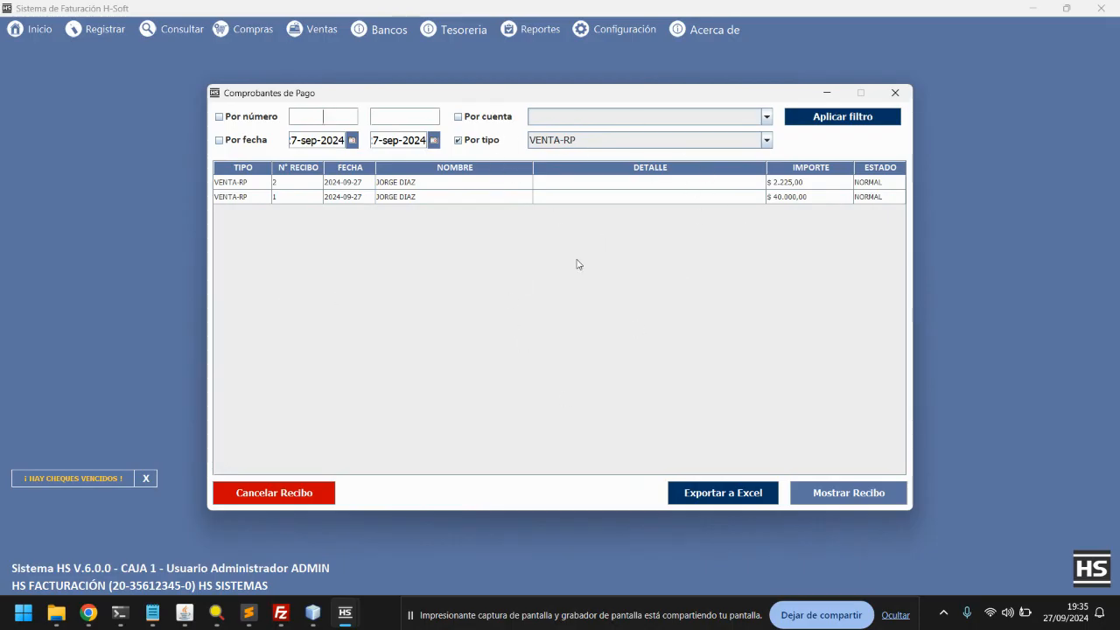
{"action": "left_click", "coordinate": [797, 184]}
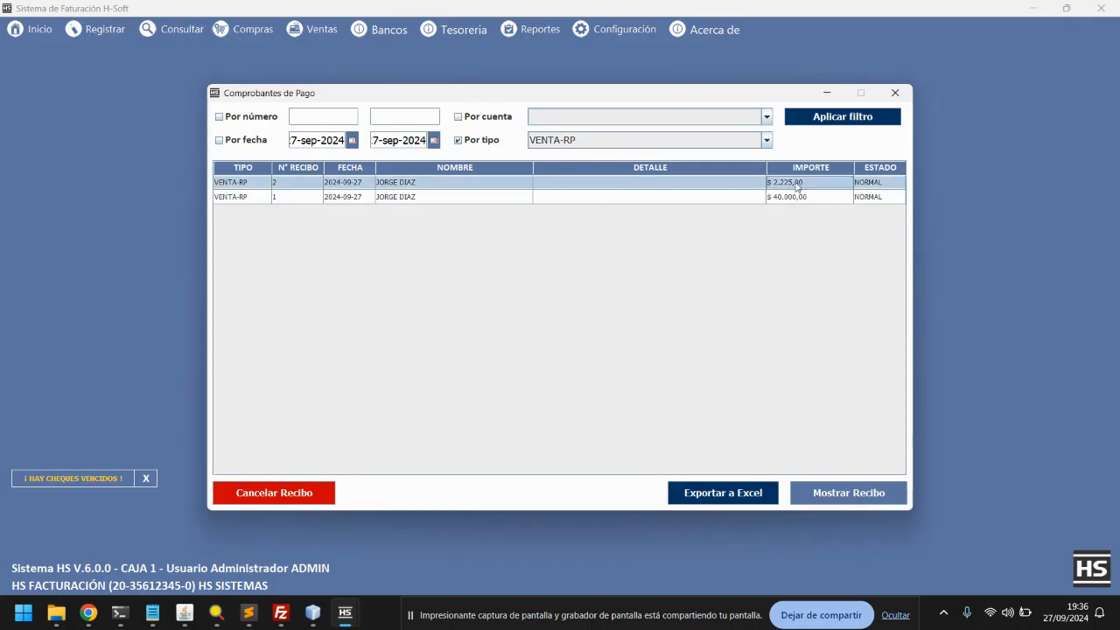
Cancel receipt Nº 2 with reason 'FUE MAL CONFECCIONADO' and close the receipts list
{"action": "left_click", "coordinate": [275, 495]}
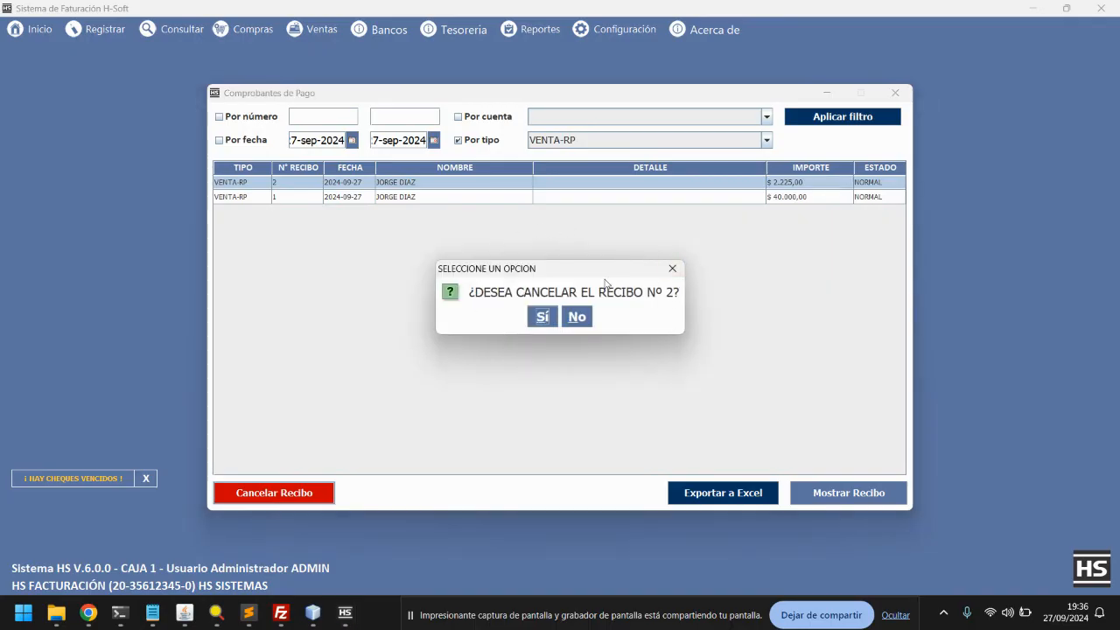
{"action": "left_click", "coordinate": [543, 319]}
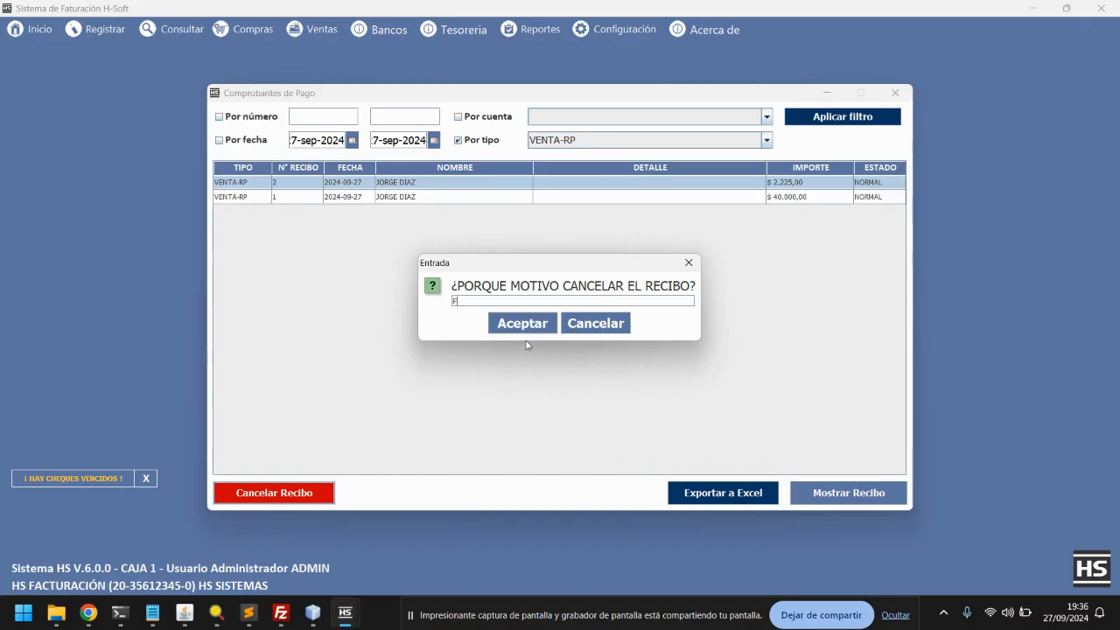
{"action": "type", "text": "FUE MAL CONFECC"}
{"action": "left_click", "coordinate": [530, 332]}
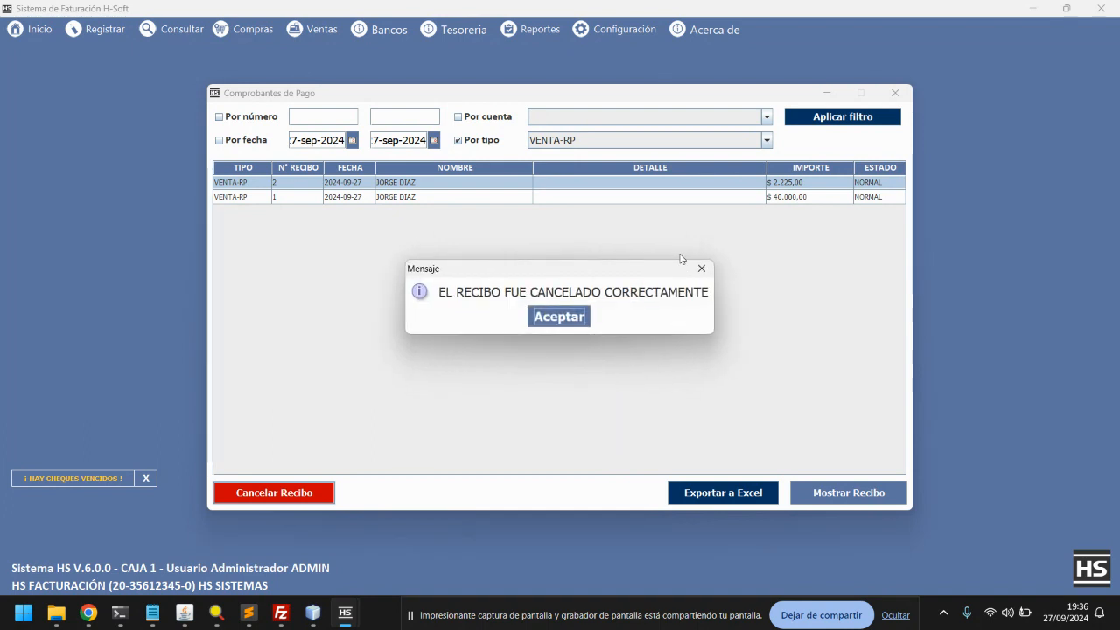
{"action": "left_click", "coordinate": [560, 317]}
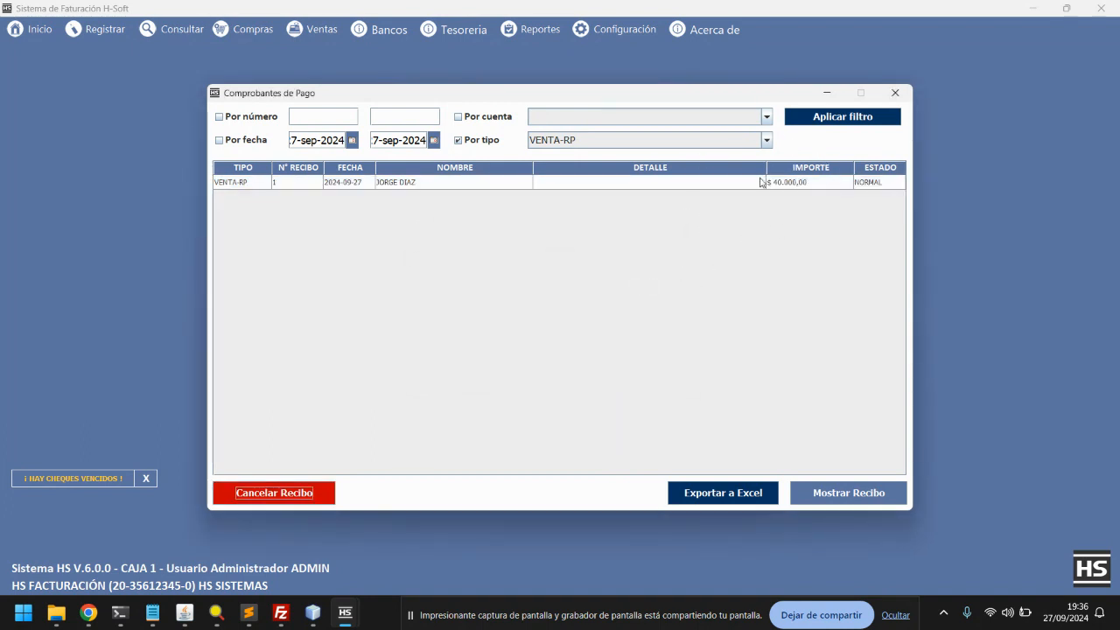
{"action": "left_click", "coordinate": [894, 92]}
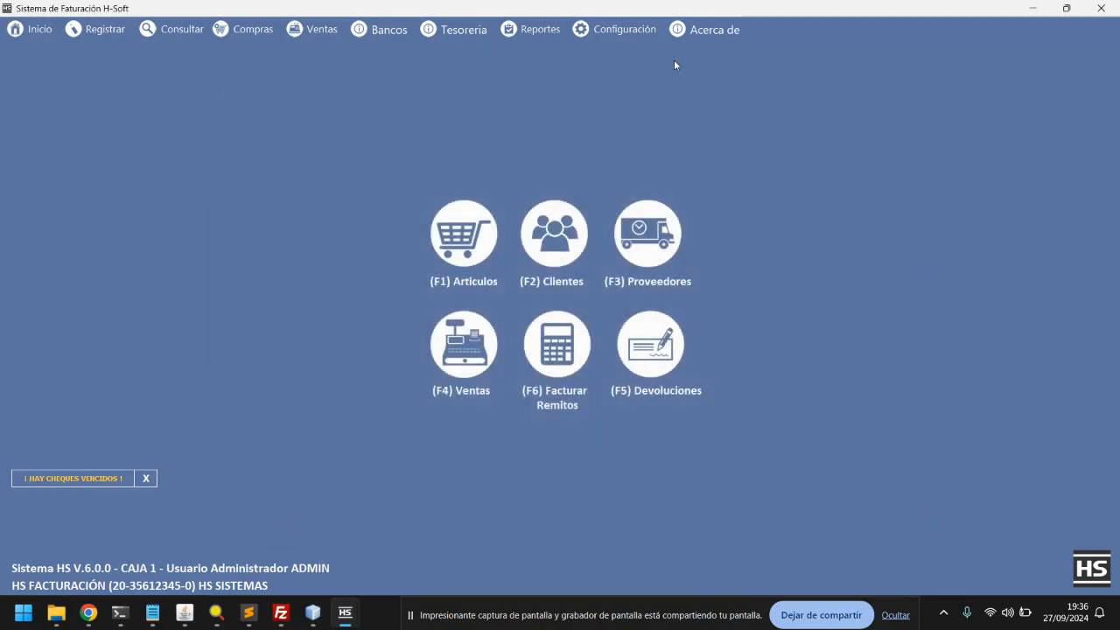
{"action": "left_click", "coordinate": [479, 34]}
{"action": "mouse_move", "coordinate": [473, 98]}
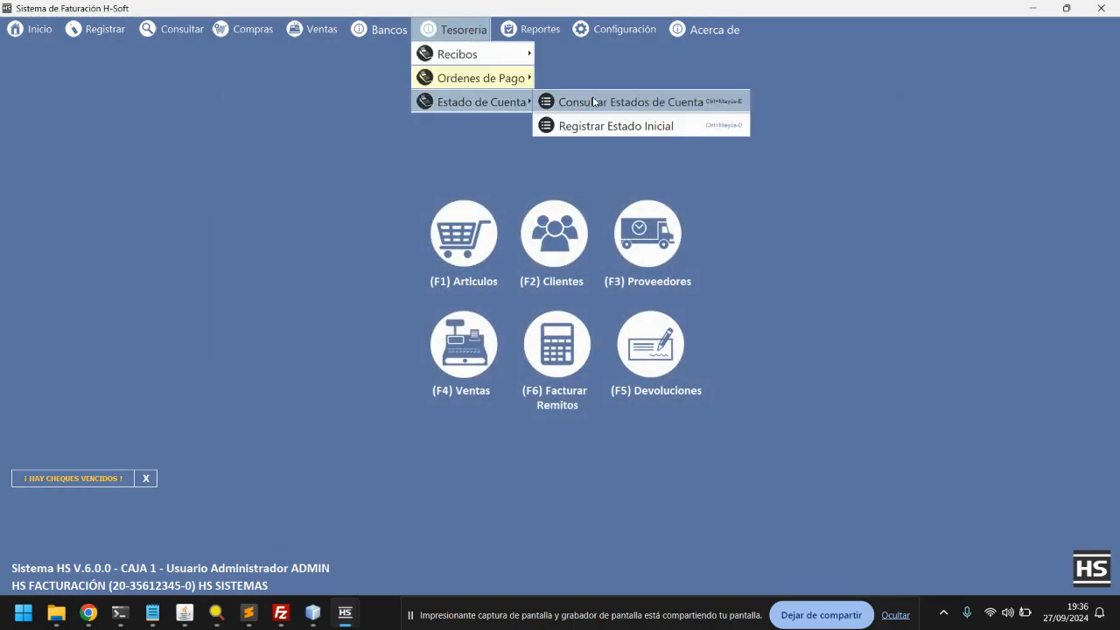
{"action": "left_click", "coordinate": [528, 97]}
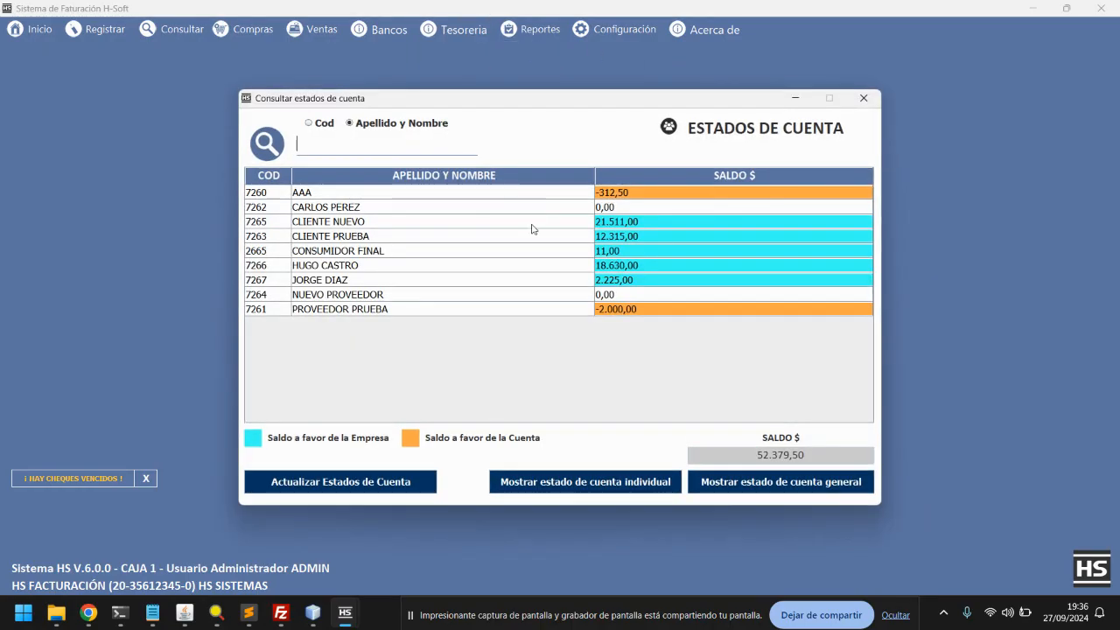
{"action": "double_click", "coordinate": [636, 282]}
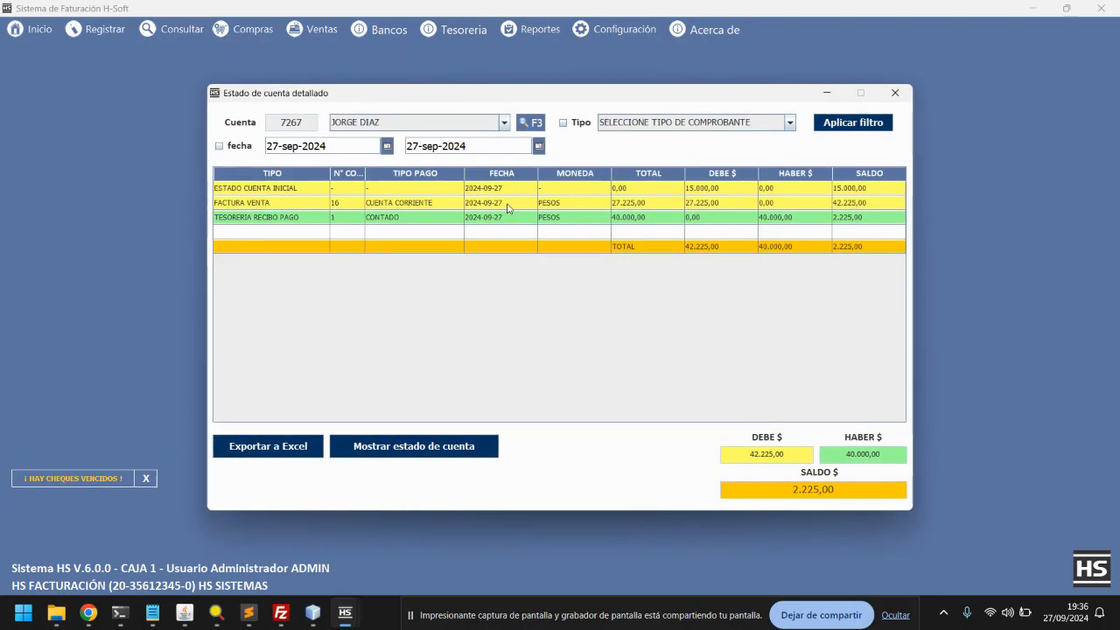
{"action": "left_click", "coordinate": [894, 93]}
{"action": "left_click", "coordinate": [851, 104]}
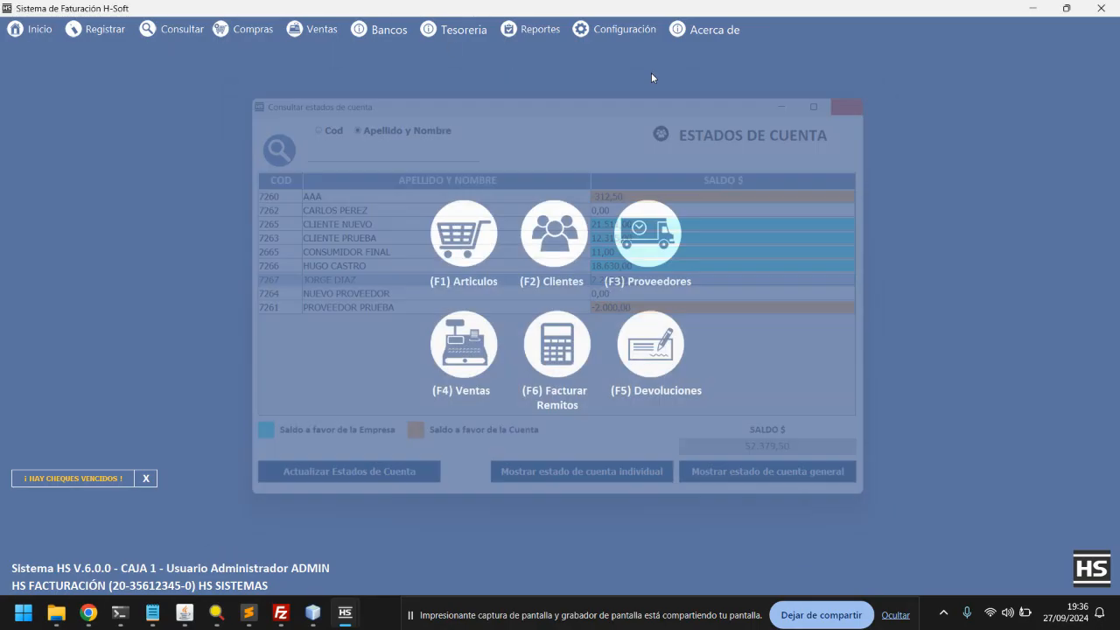
In the Consultar Recibos list, select the remaining 40.000,00 receipt Nº 1
{"action": "left_click", "coordinate": [455, 29]}
{"action": "mouse_move", "coordinate": [472, 54]}
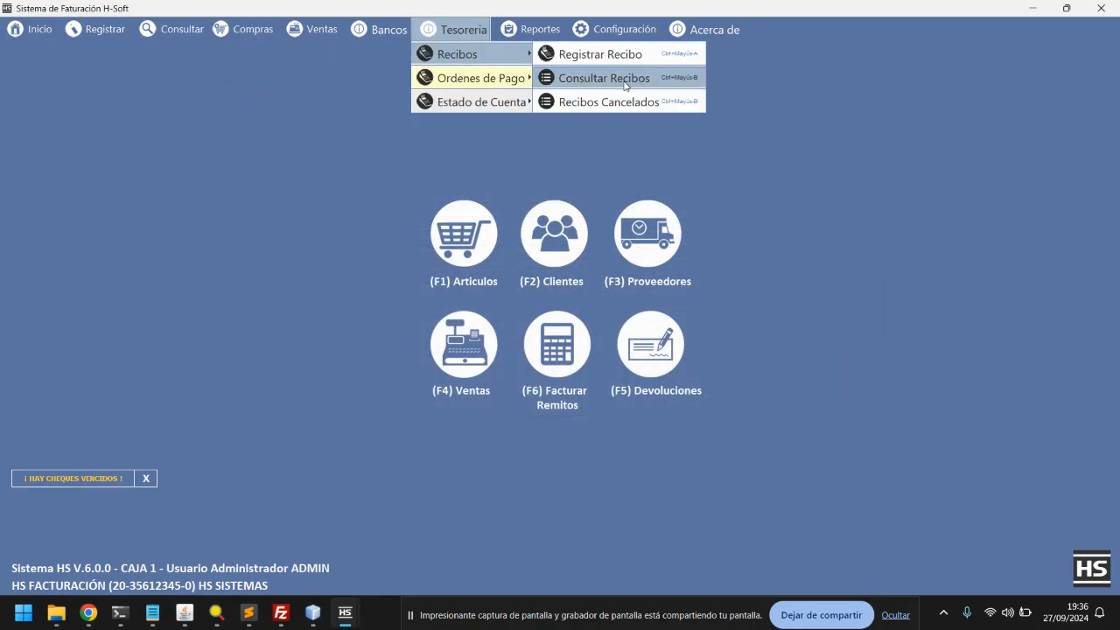
{"action": "left_click", "coordinate": [604, 78]}
{"action": "left_click", "coordinate": [482, 184]}
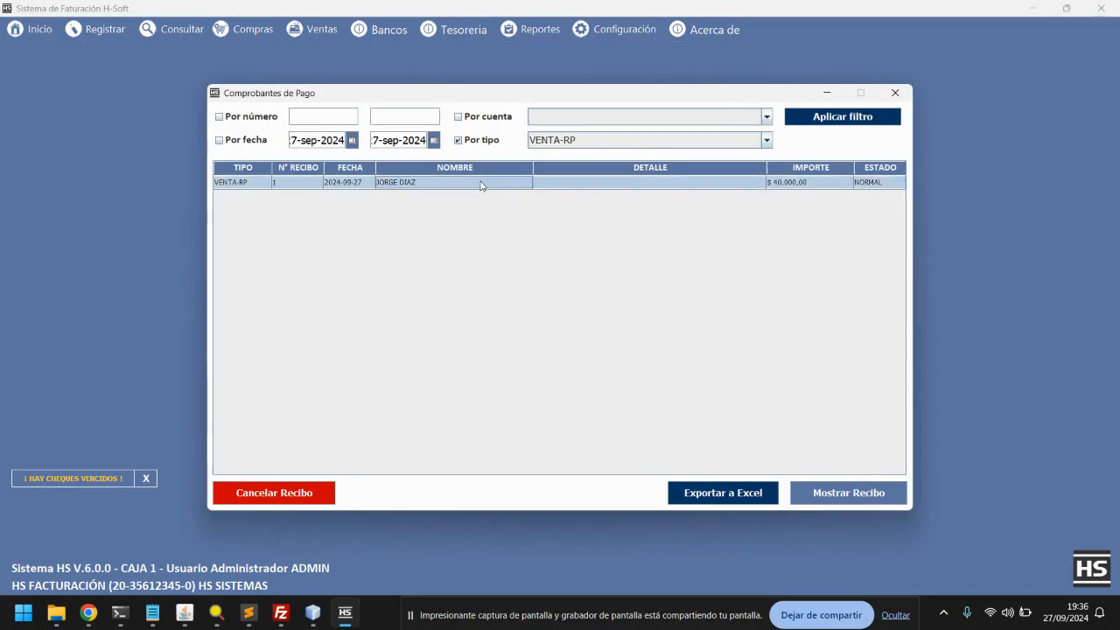
Cancel receipt Nº 1 with reason 'MAL CONFECCIONADO' and close the now empty list
{"action": "left_click", "coordinate": [281, 505]}
{"action": "left_click", "coordinate": [539, 323]}
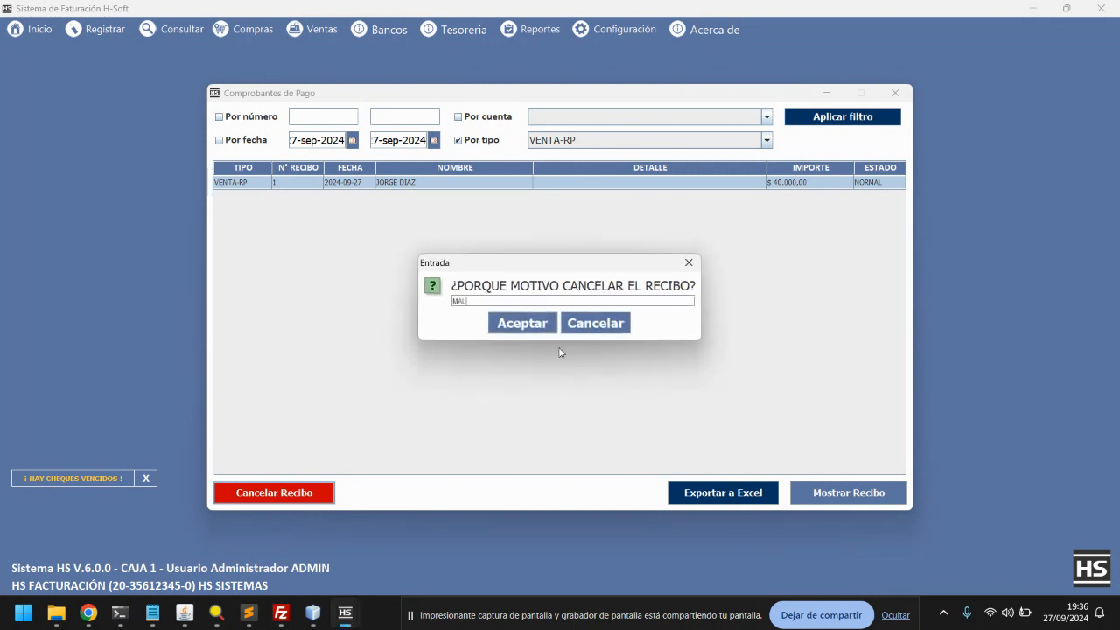
{"action": "type", "text": "MAL CONFECCIONADO"}
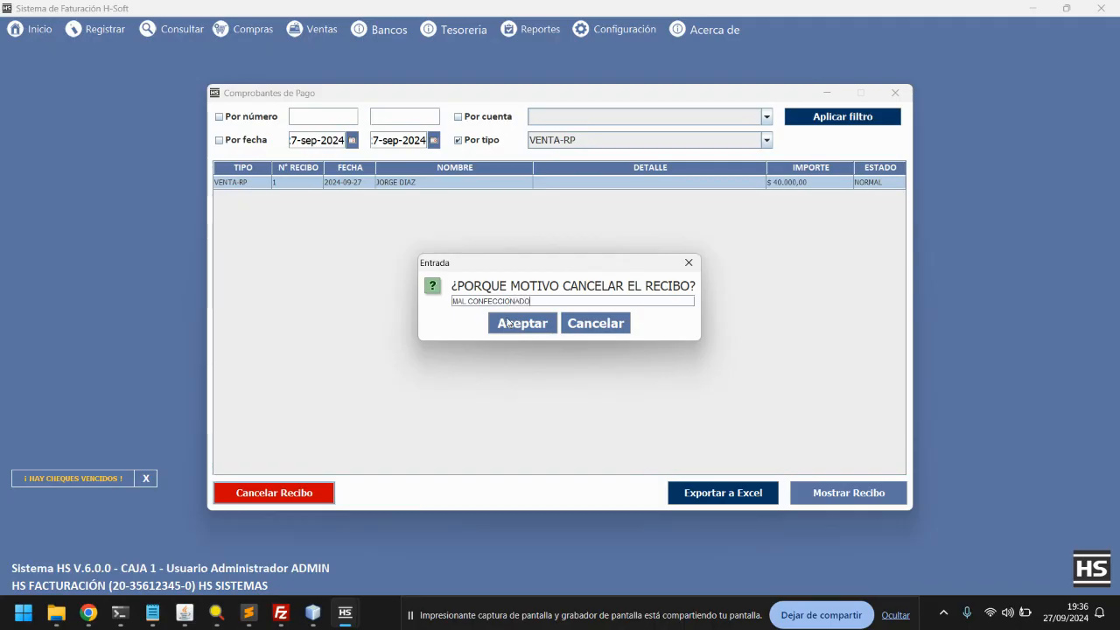
{"action": "left_click", "coordinate": [517, 323]}
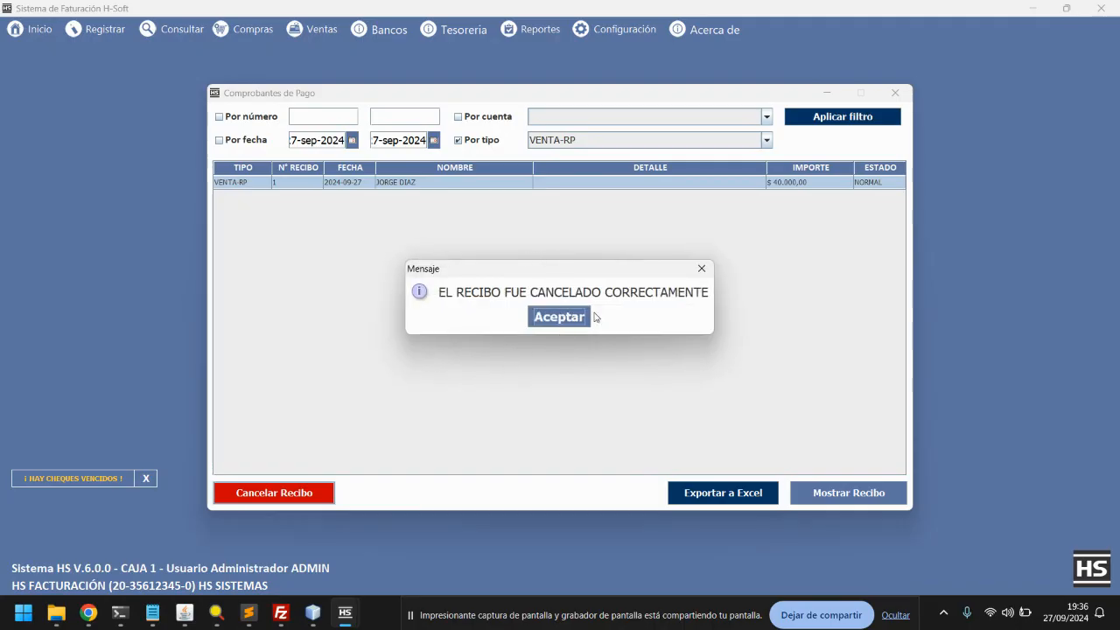
{"action": "left_click", "coordinate": [578, 317]}
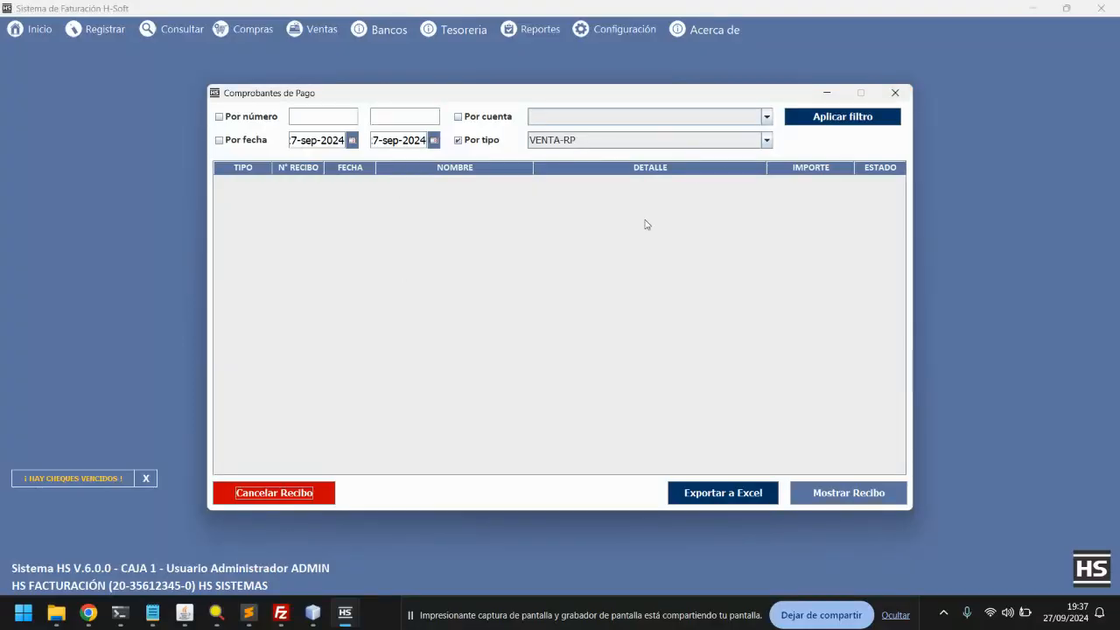
{"action": "left_click", "coordinate": [900, 93]}
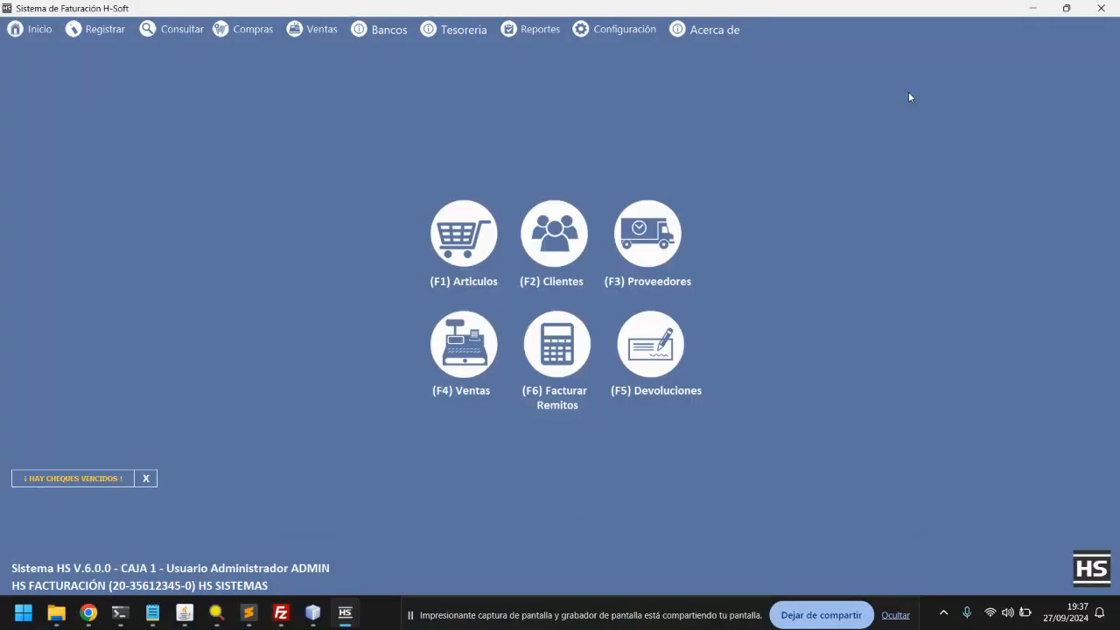
{"action": "left_click", "coordinate": [466, 33]}
{"action": "mouse_move", "coordinate": [463, 105]}
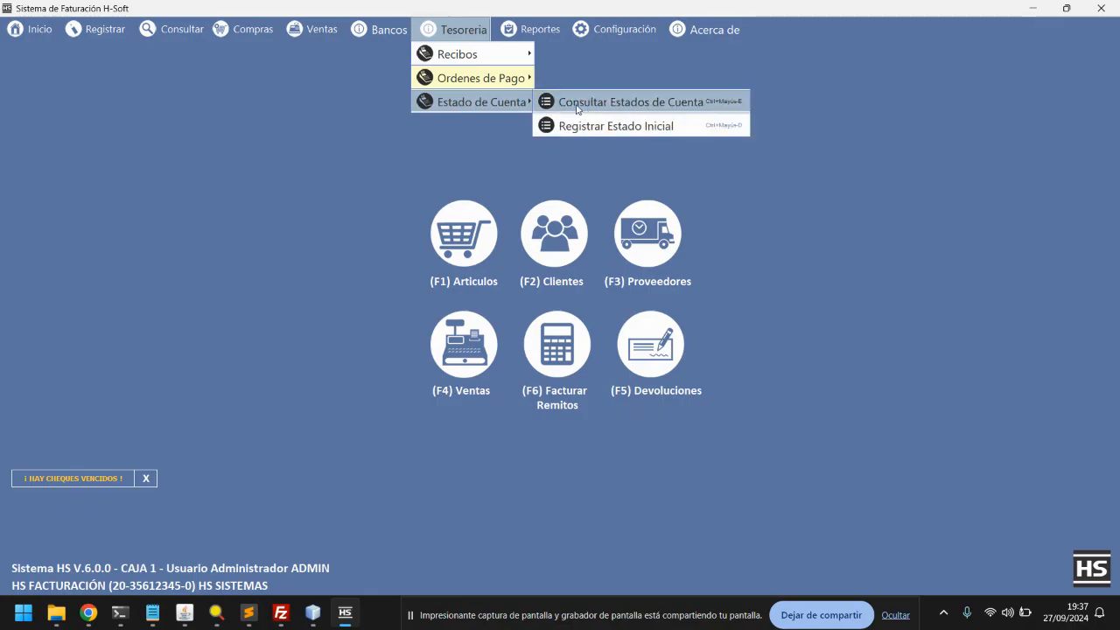
{"action": "left_click", "coordinate": [571, 105]}
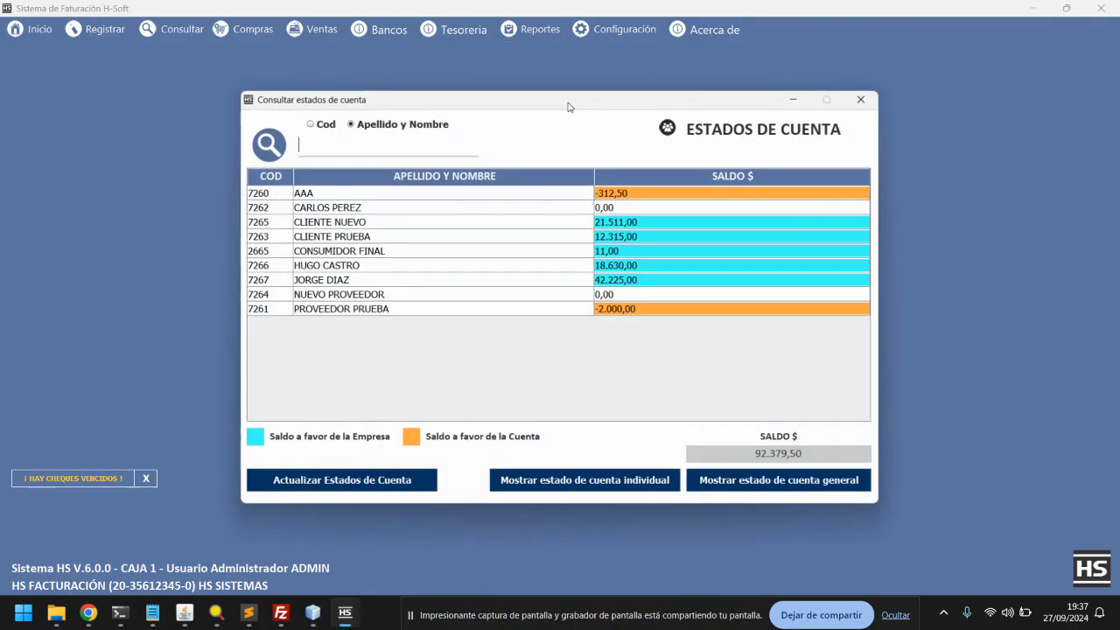
{"action": "double_click", "coordinate": [610, 281]}
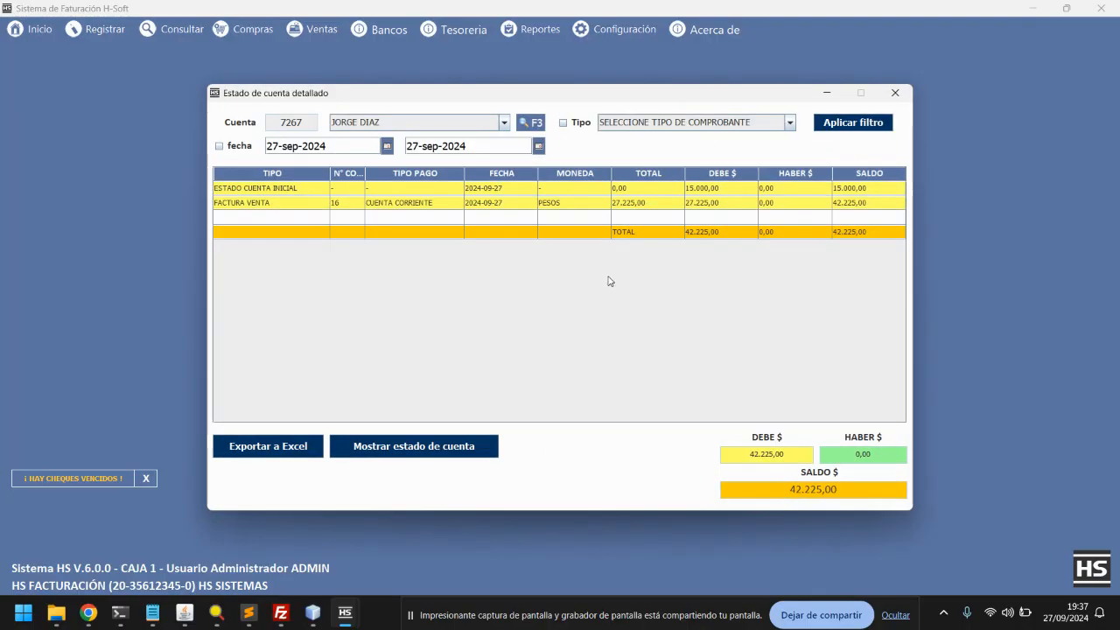
{"action": "left_click", "coordinate": [895, 93]}
{"action": "left_click", "coordinate": [865, 97]}
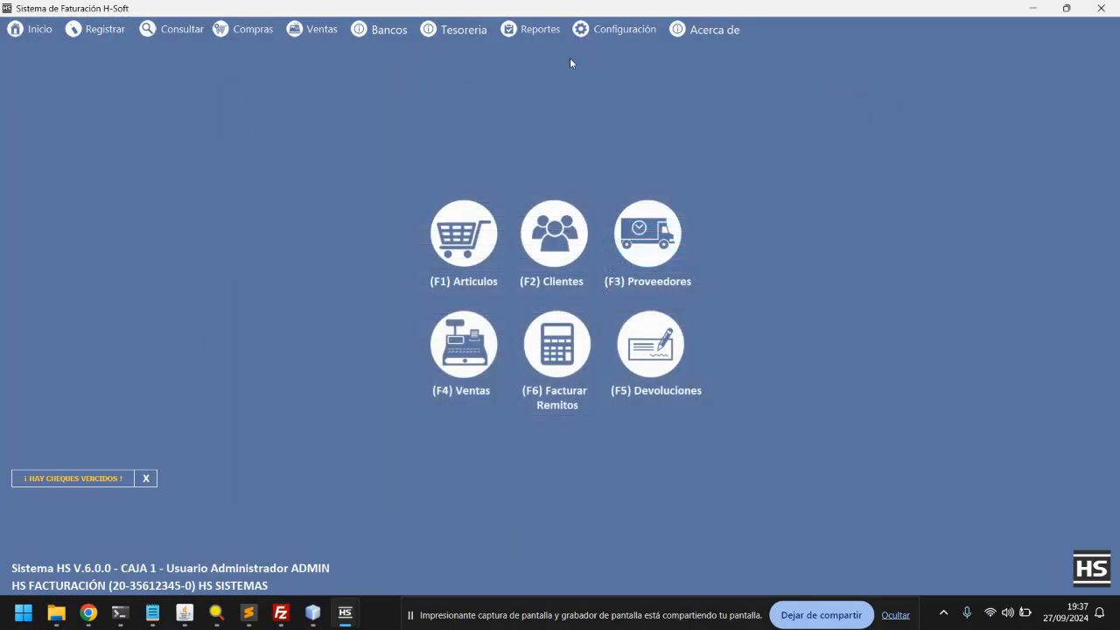
{"action": "left_click", "coordinate": [384, 33]}
{"action": "mouse_move", "coordinate": [463, 125]}
{"action": "mouse_move", "coordinate": [599, 123]}
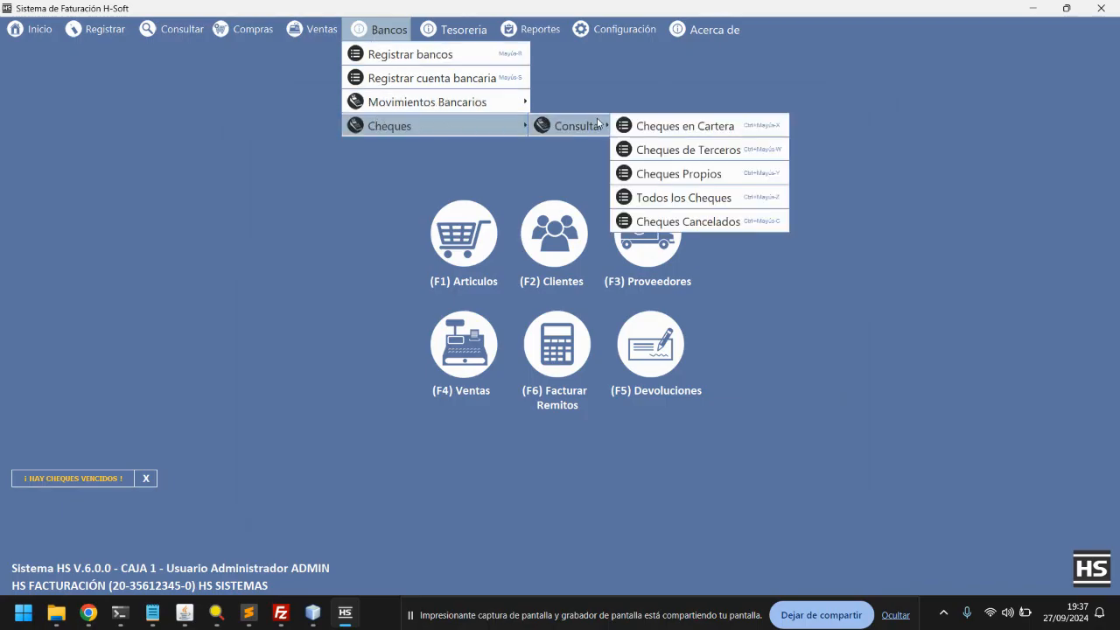
{"action": "left_click", "coordinate": [666, 126]}
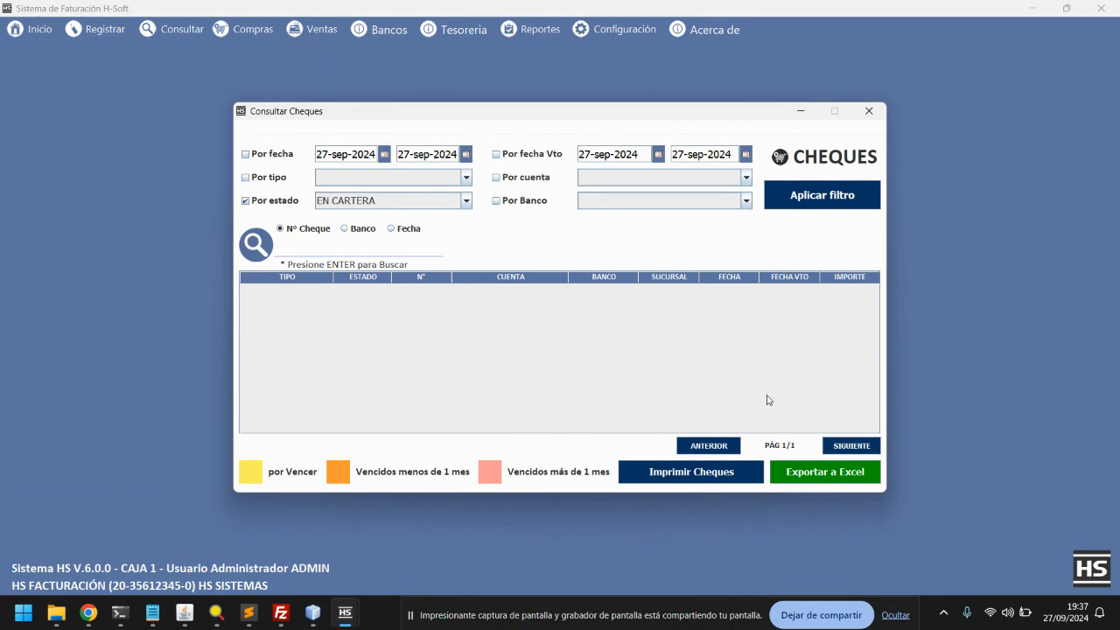
{"action": "left_click", "coordinate": [869, 111]}
{"action": "left_click", "coordinate": [472, 30]}
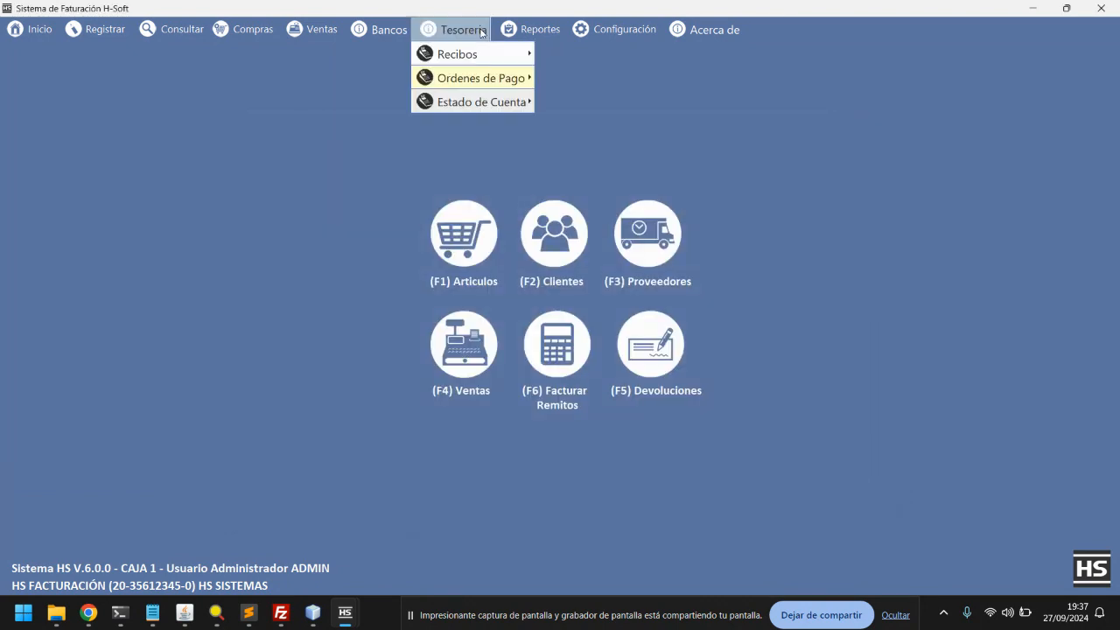
{"action": "mouse_move", "coordinate": [469, 56]}
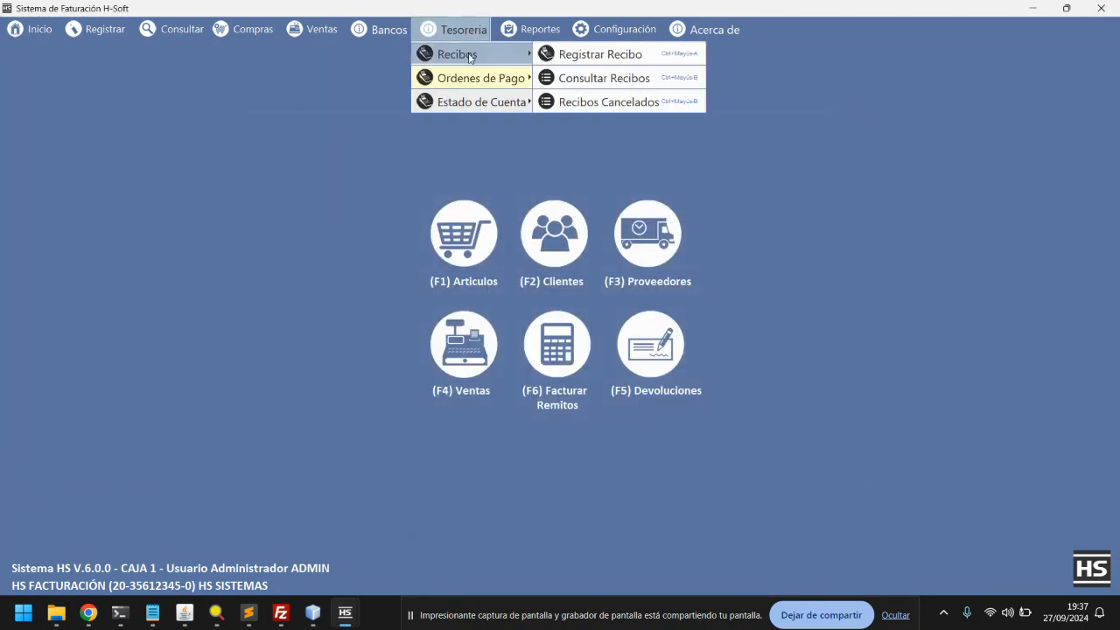
{"action": "left_click", "coordinate": [611, 54]}
{"action": "left_click", "coordinate": [650, 136]}
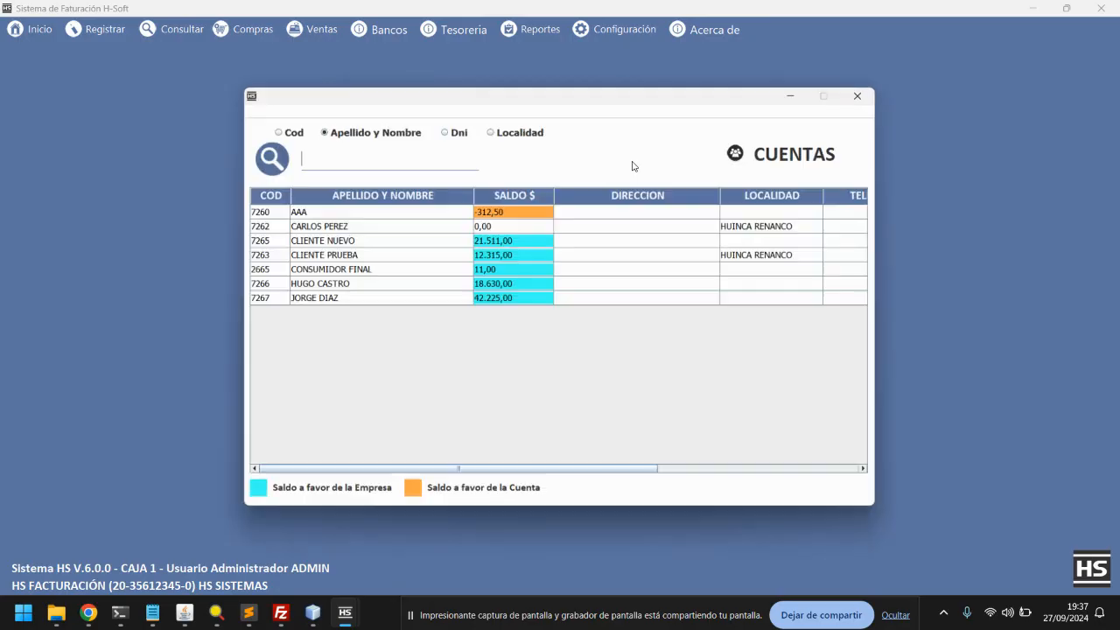
{"action": "double_click", "coordinate": [480, 300]}
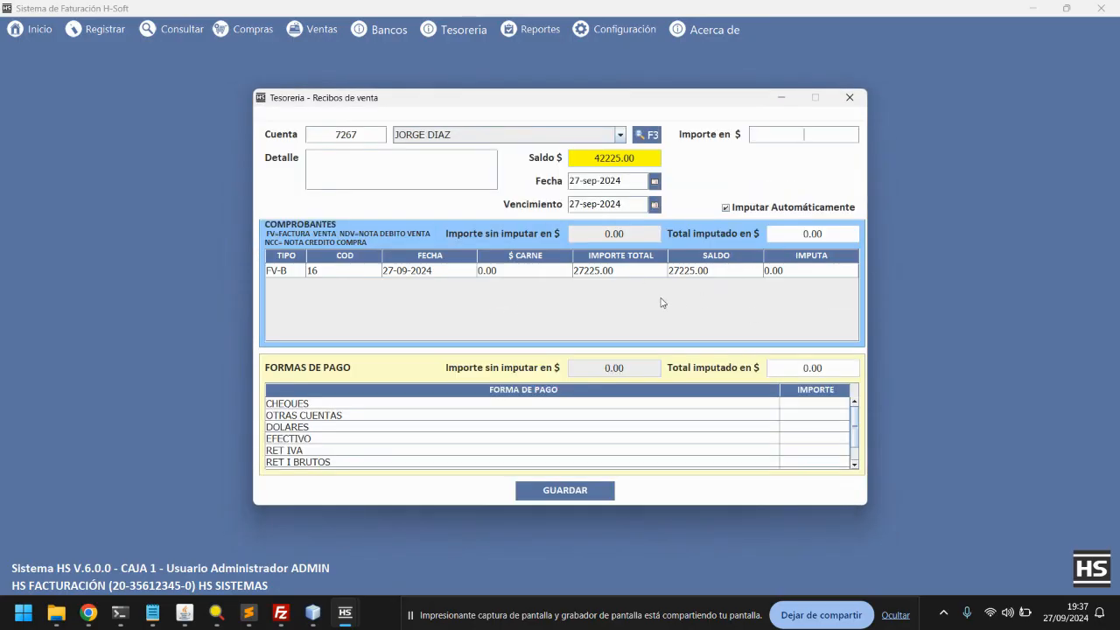
{"action": "left_click", "coordinate": [784, 141]}
{"action": "left_click", "coordinate": [849, 97]}
{"action": "left_click", "coordinate": [466, 31]}
{"action": "mouse_move", "coordinate": [470, 59]}
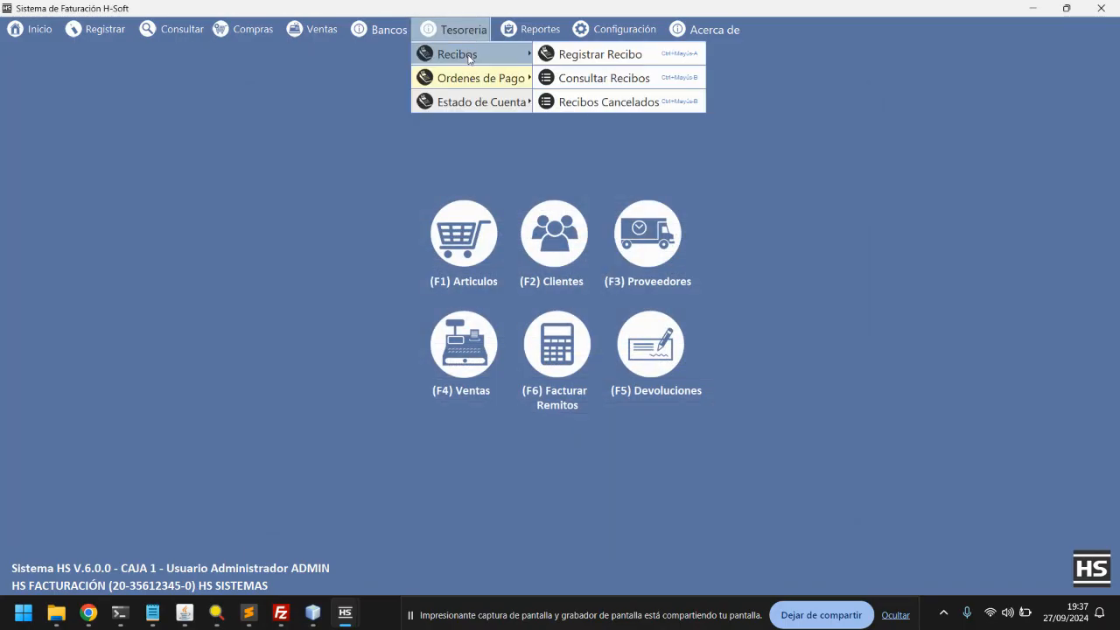